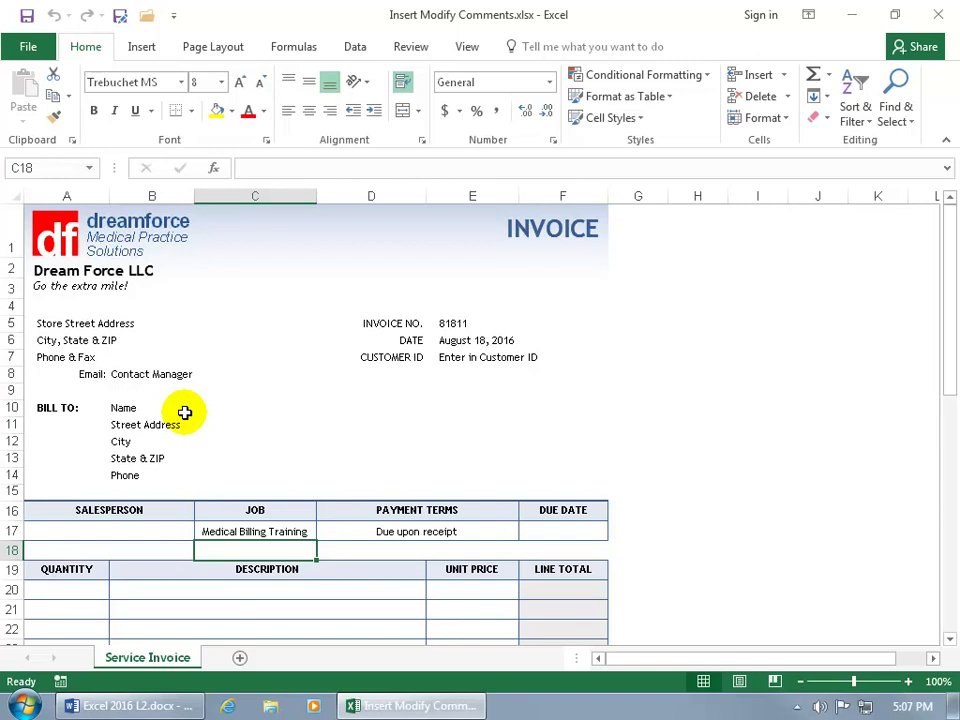
# Select the Name cell B10 and show the Review ribbon's commenting tools.
pyautogui.click(185, 412)
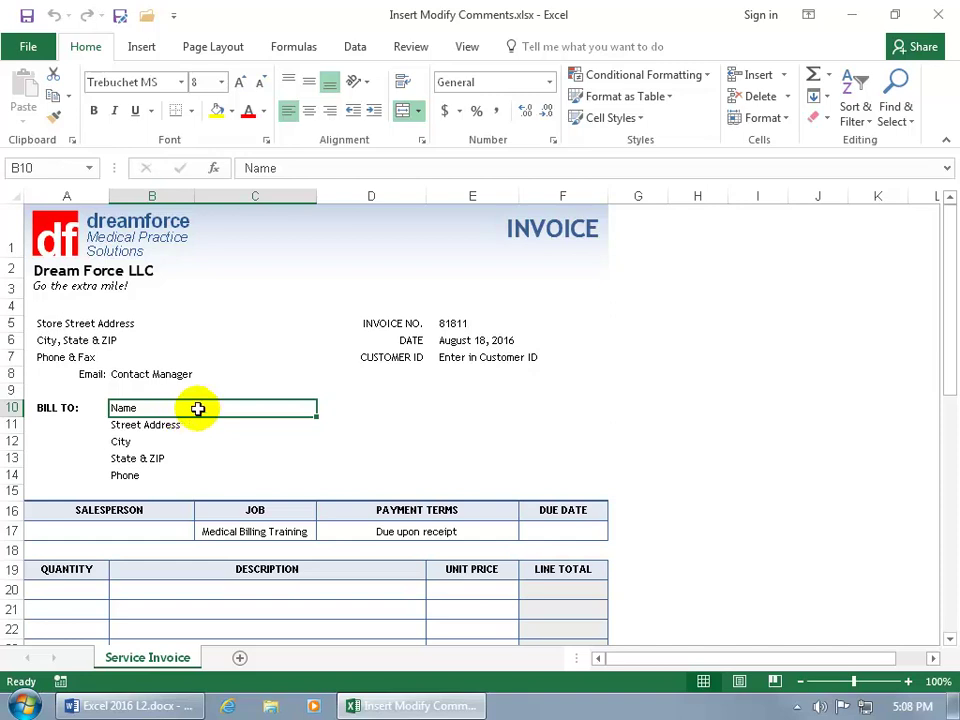
pyautogui.click(408, 47)
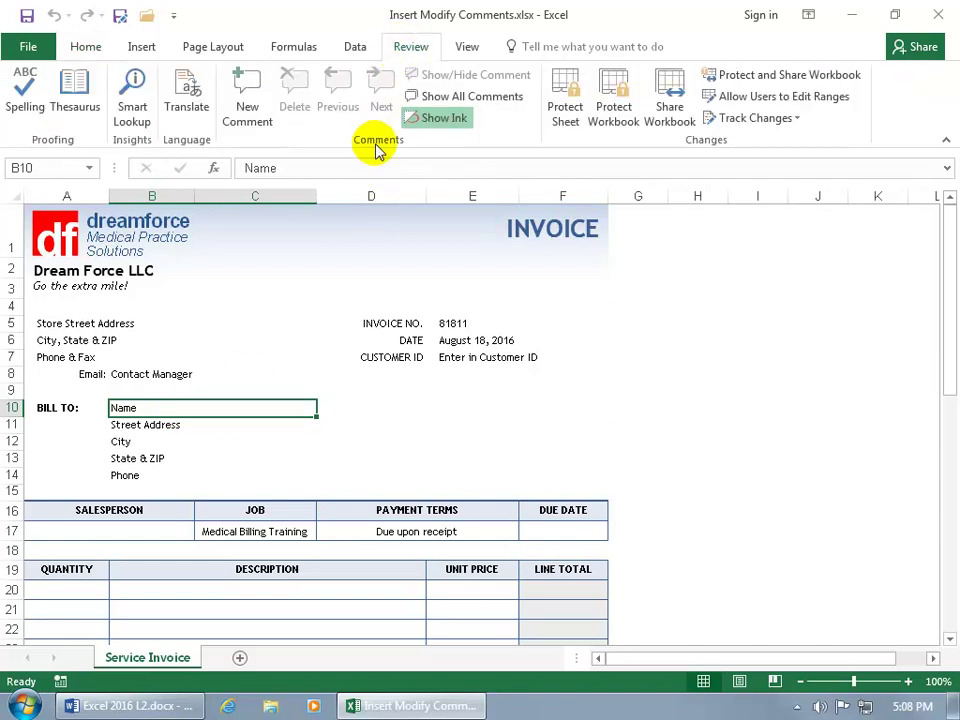
# Insert a new empty comment on B10, then go to the File Info page.
pyautogui.click(250, 120)
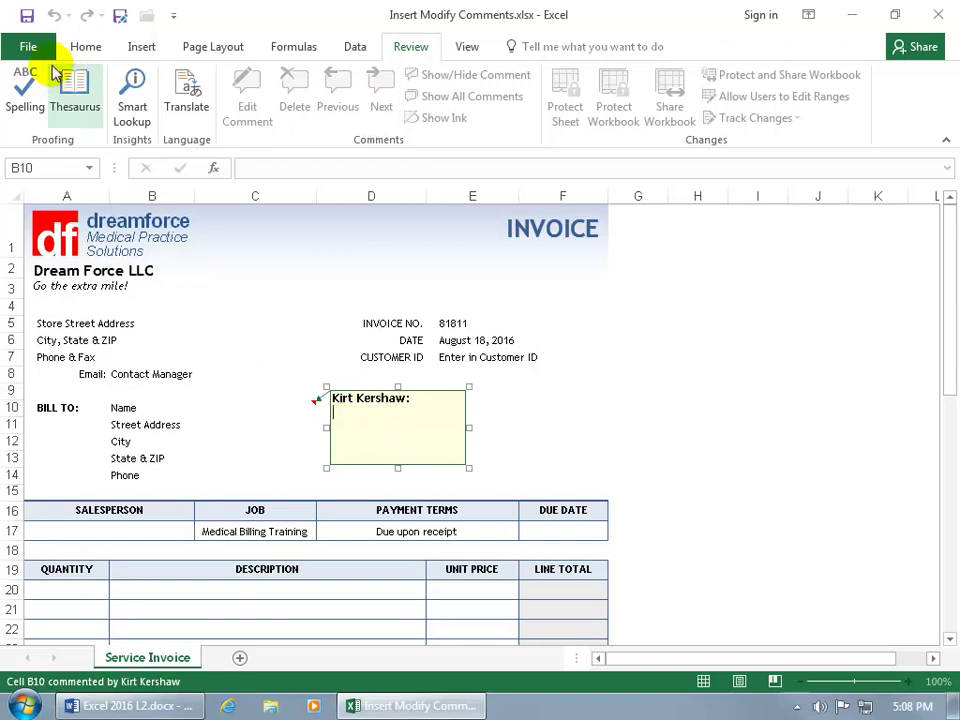
pyautogui.click(28, 46)
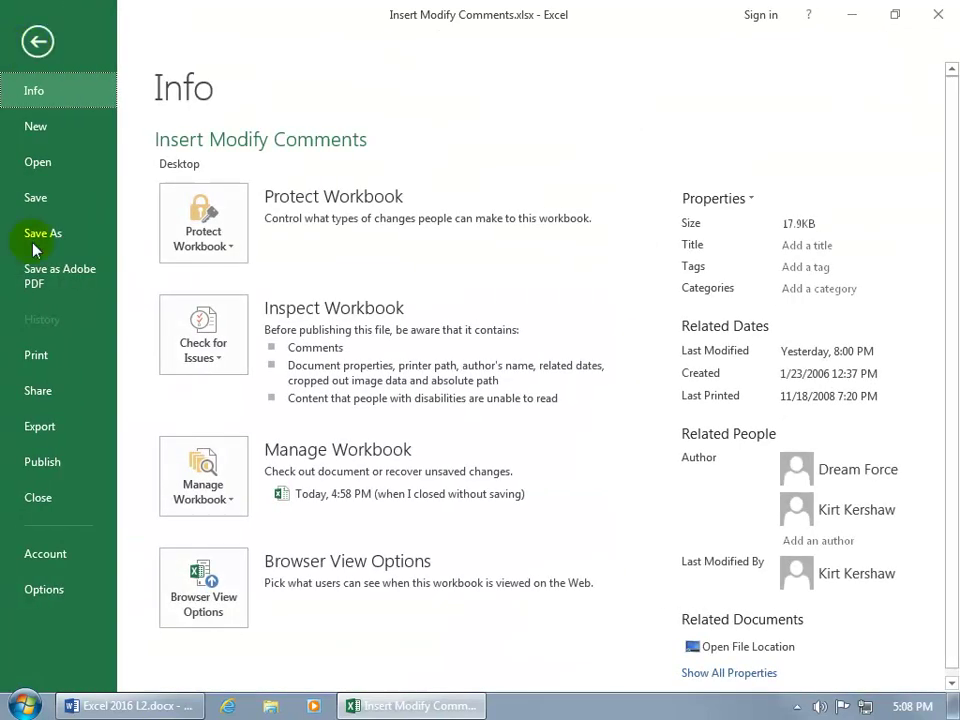
# Check the User name under General in Excel Options and close them with OK.
pyautogui.click(44, 585)
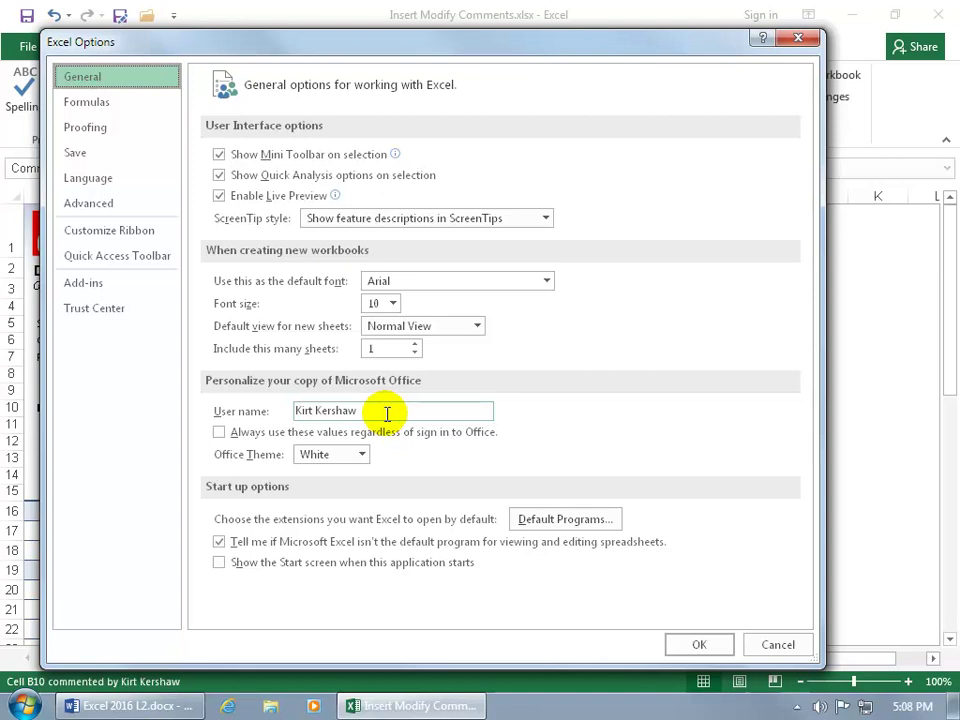
pyautogui.click(704, 642)
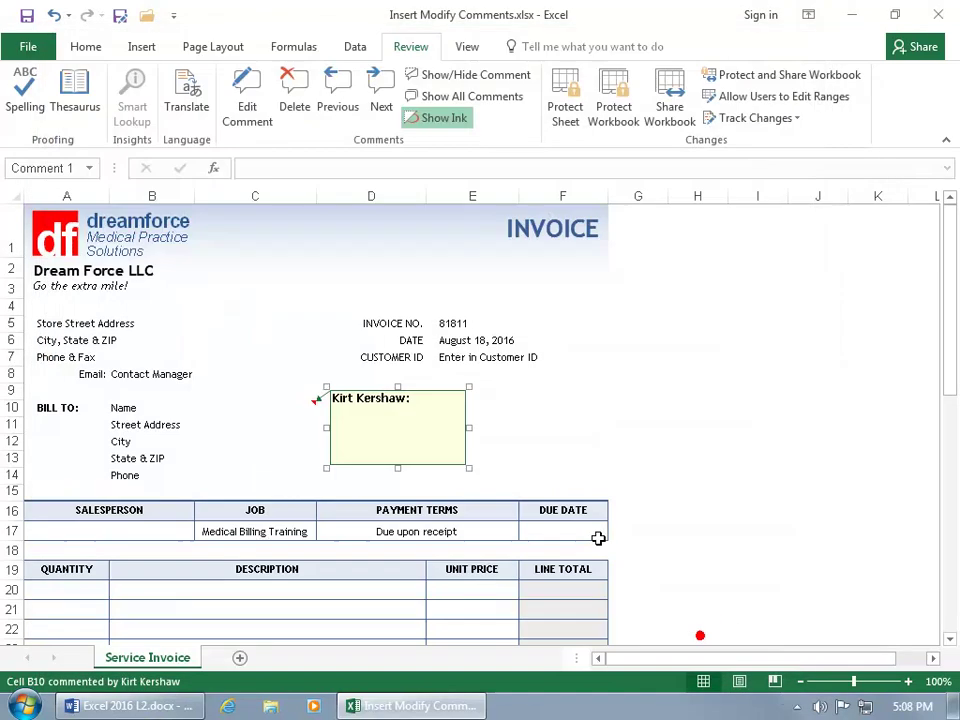
# Write B10's comment: 'Please be sure to get an actual name of someone and not the company's name…'.
pyautogui.click(362, 417)
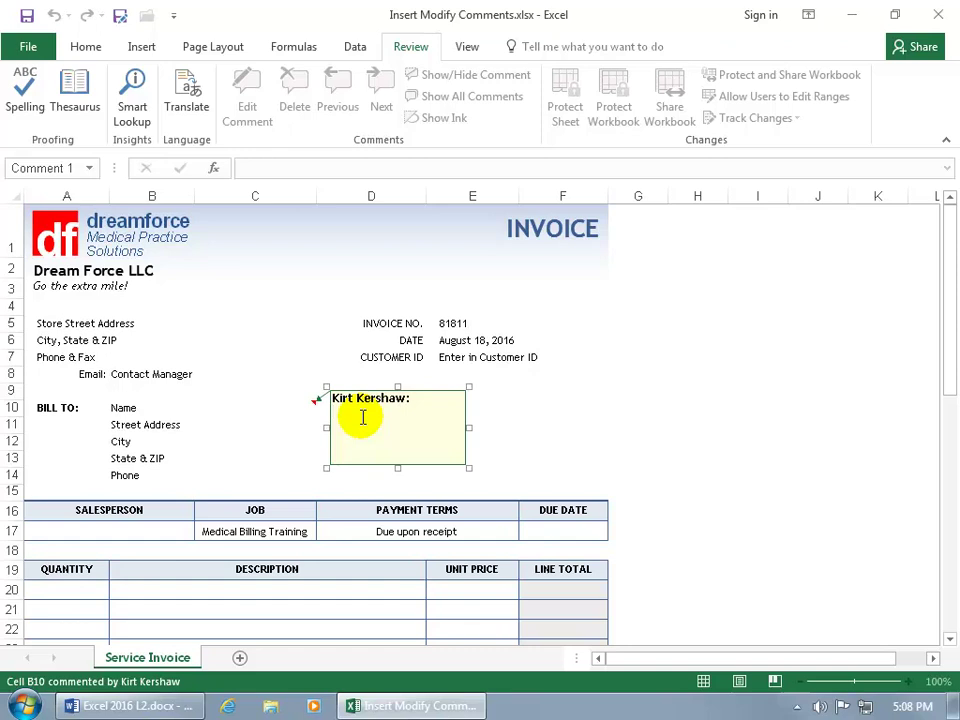
pyautogui.write("Please be sure to get an actual name of someone and not the company's name so we can have ")
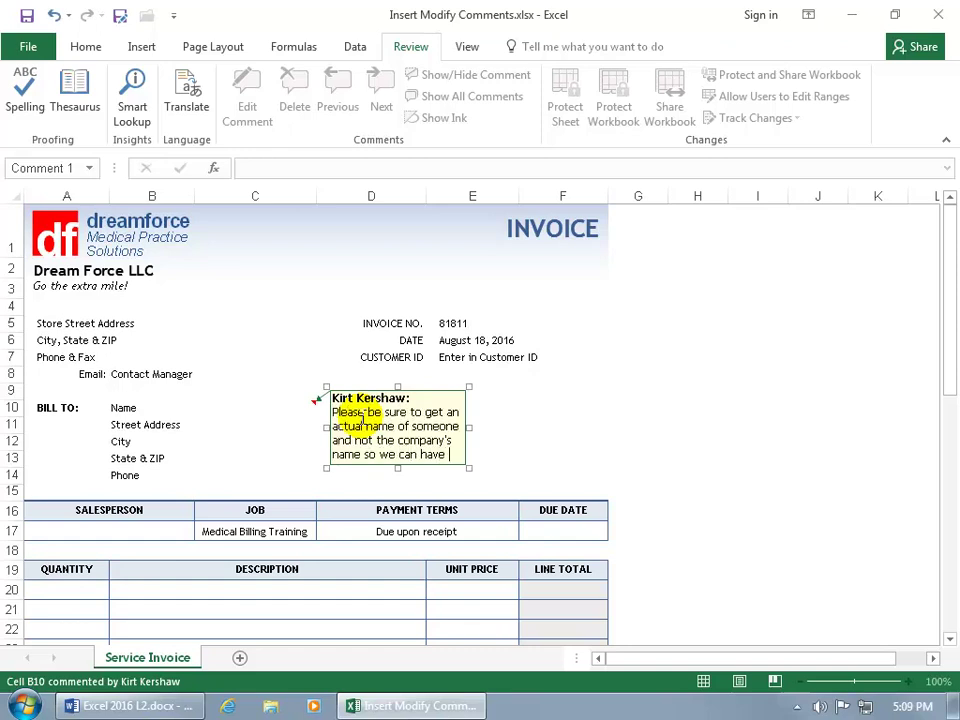
pyautogui.write('an actual name of a person to ')
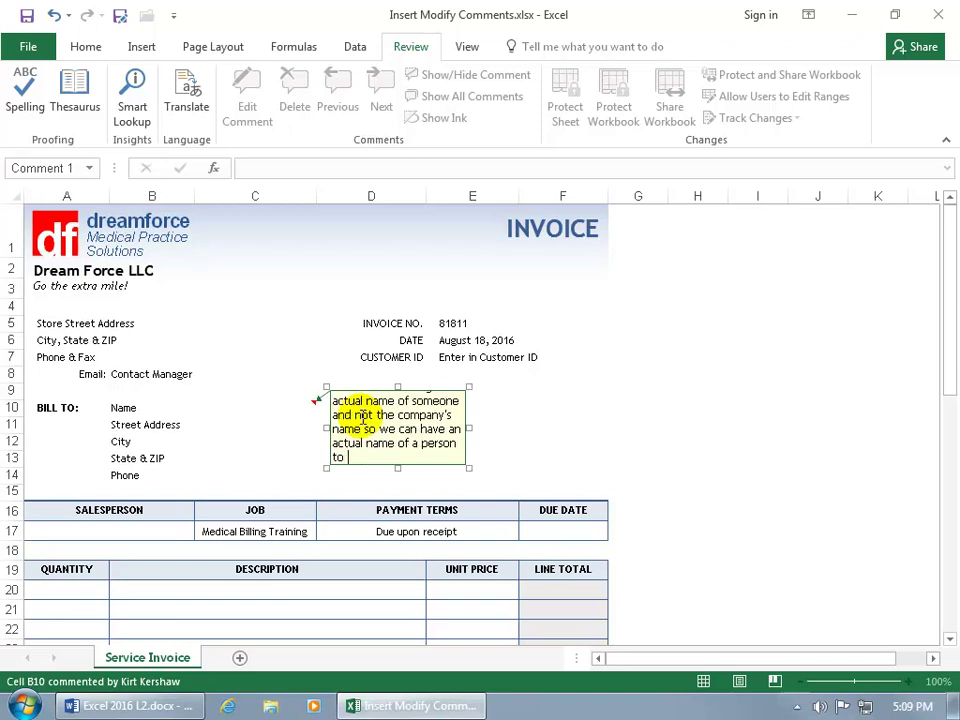
pyautogui.write('collect on this account.')
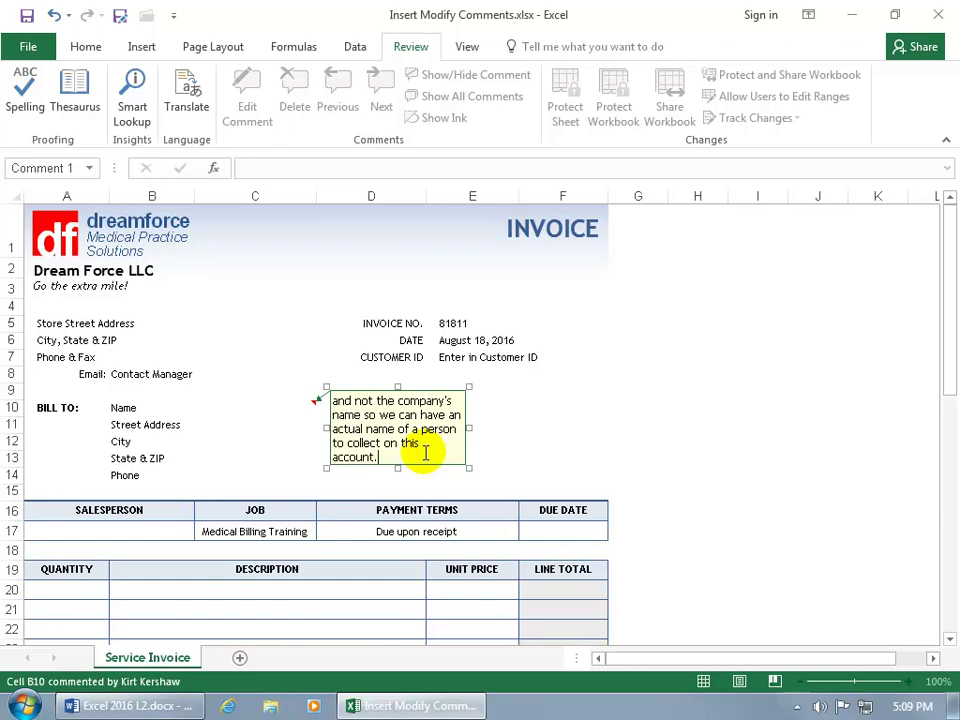
pyautogui.hotkey('ctrl', 'Home')
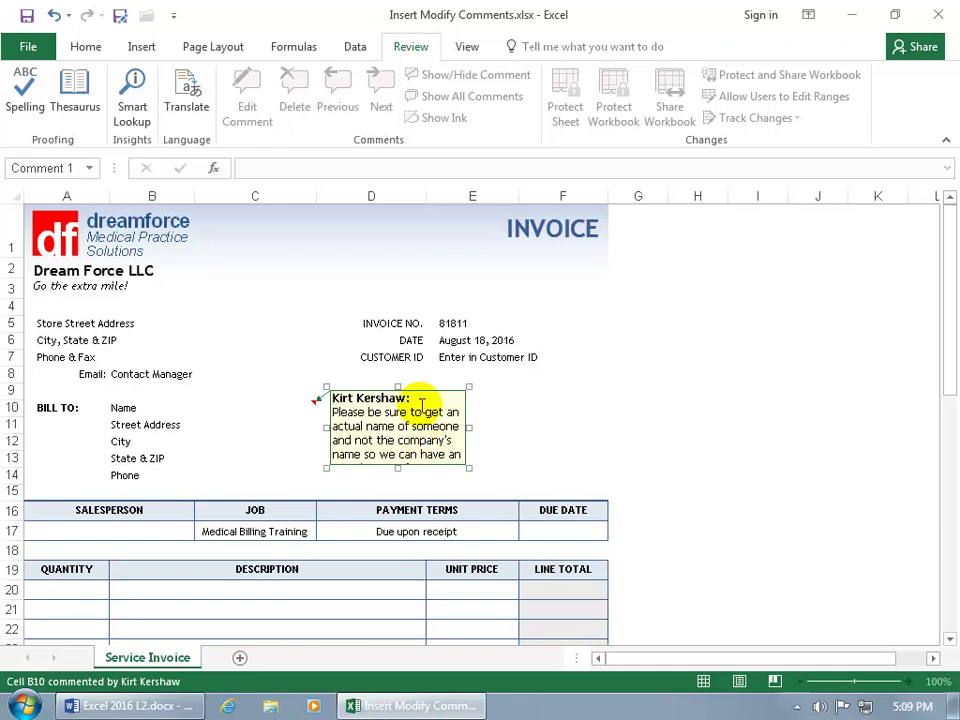
pyautogui.click(576, 405)
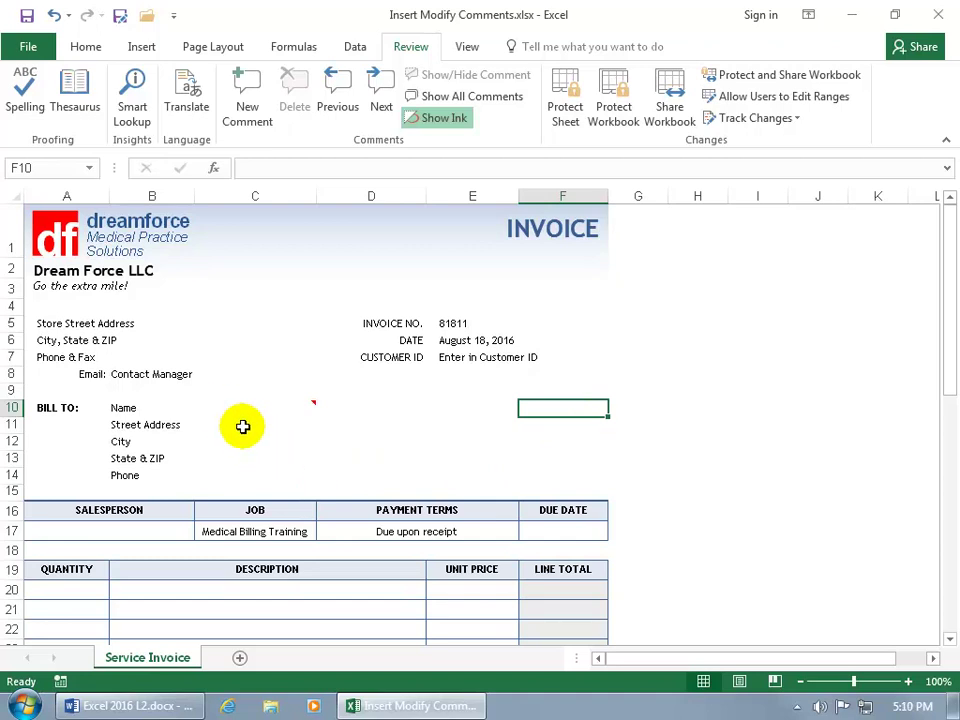
pyautogui.moveTo(218, 405)
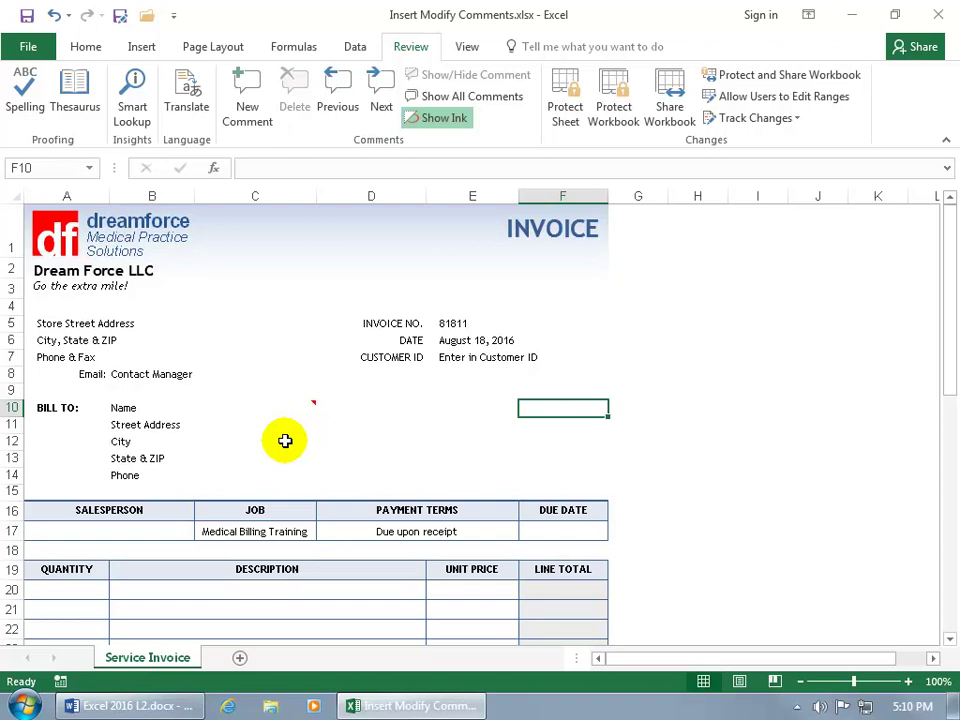
pyautogui.moveTo(257, 407)
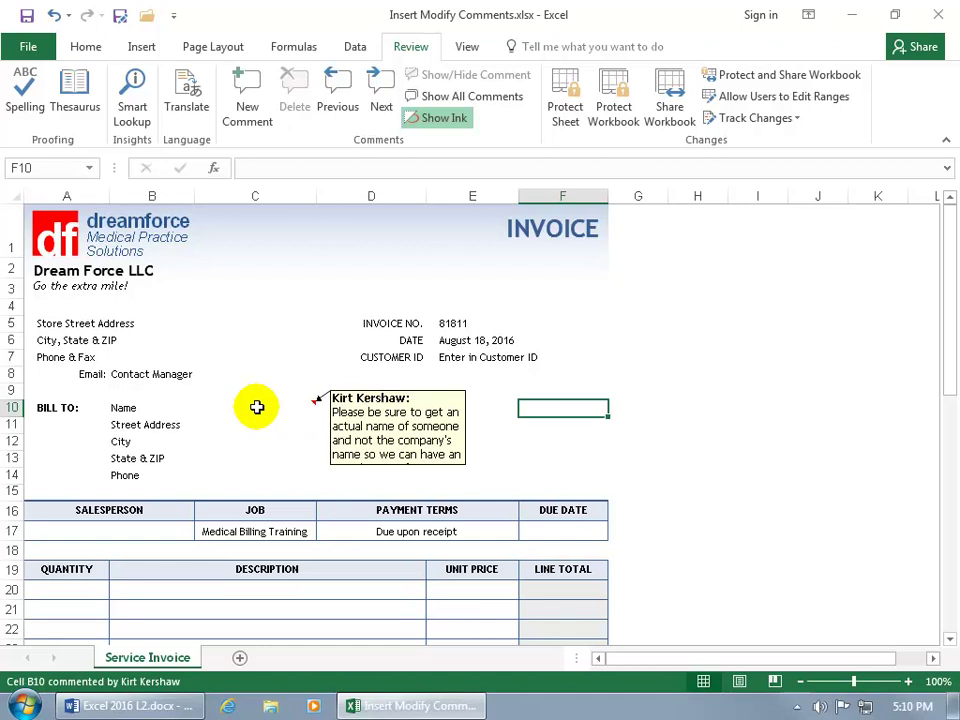
pyautogui.click(257, 407)
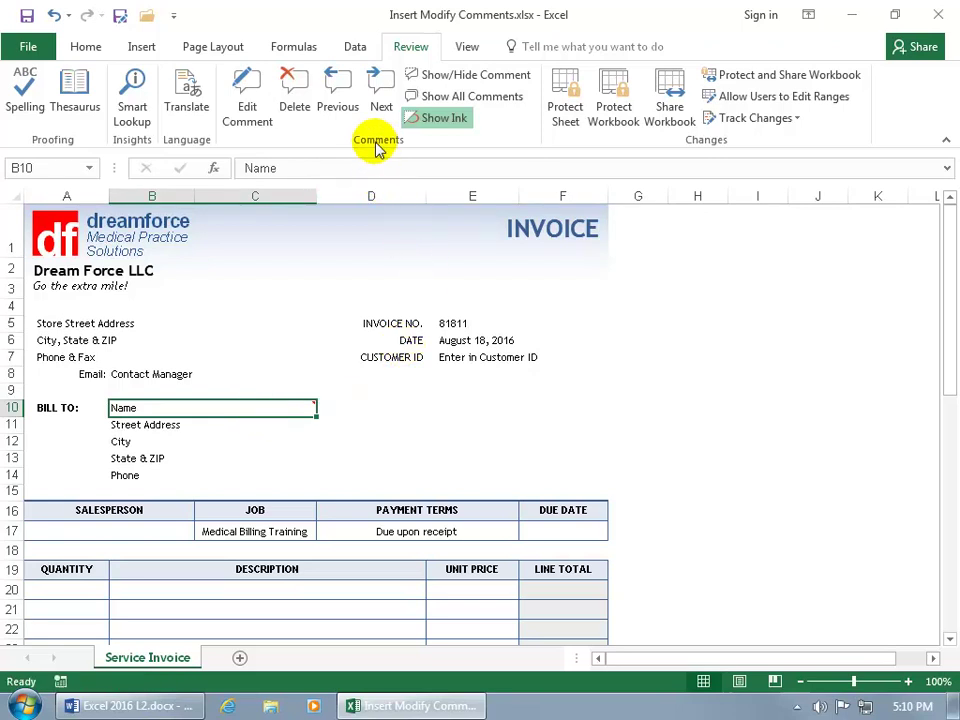
# Open B10's comment for editing, then close it again.
pyautogui.click(246, 111)
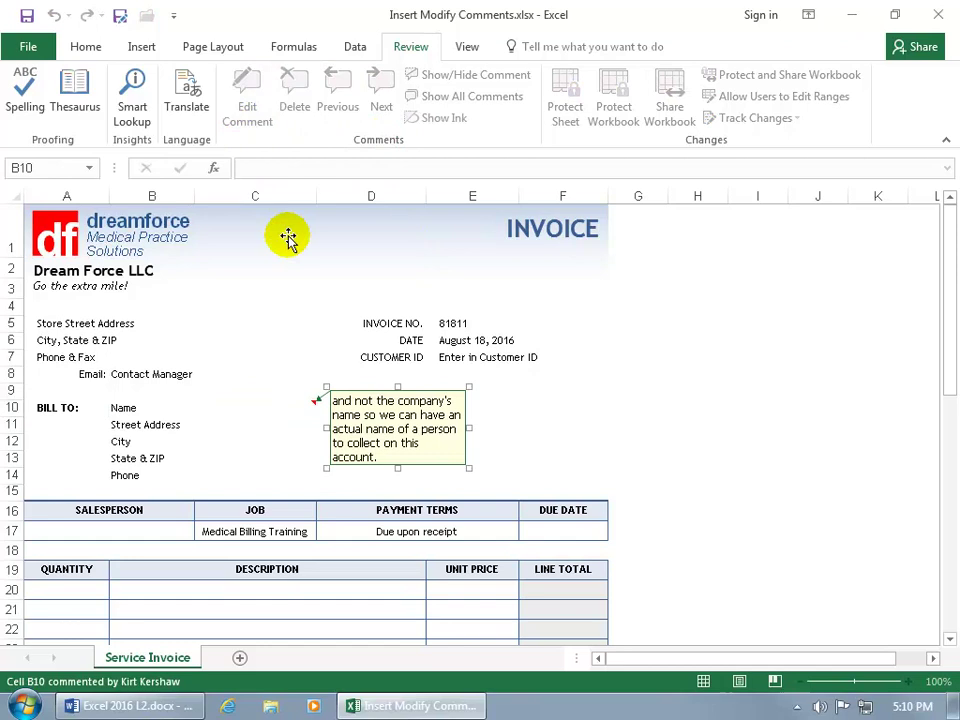
pyautogui.press('Escape')
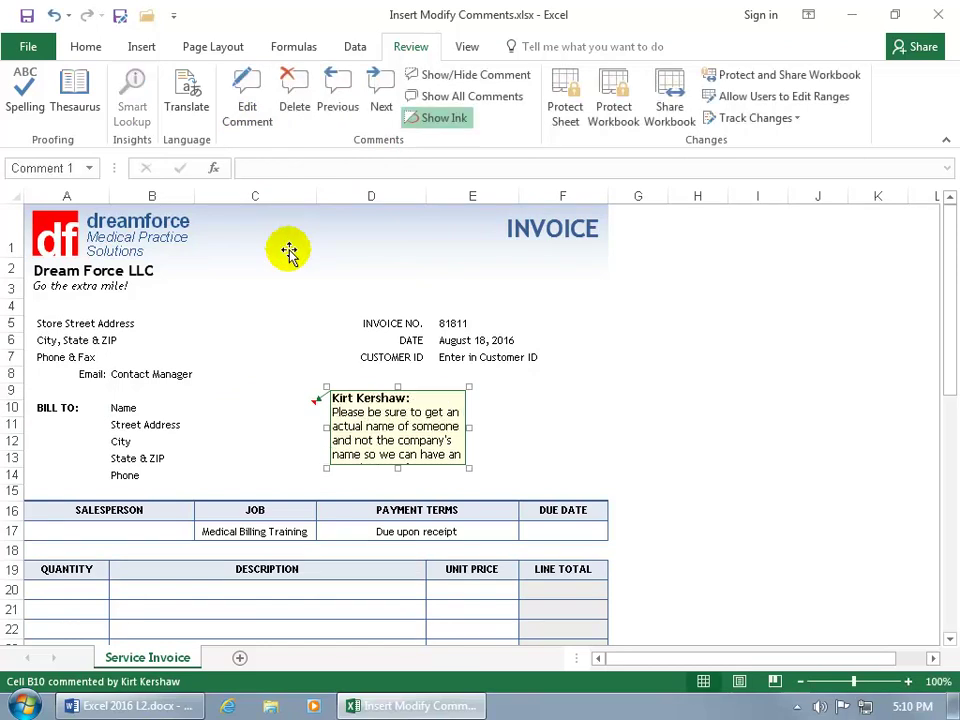
pyautogui.click(483, 431)
pyautogui.click(483, 431)
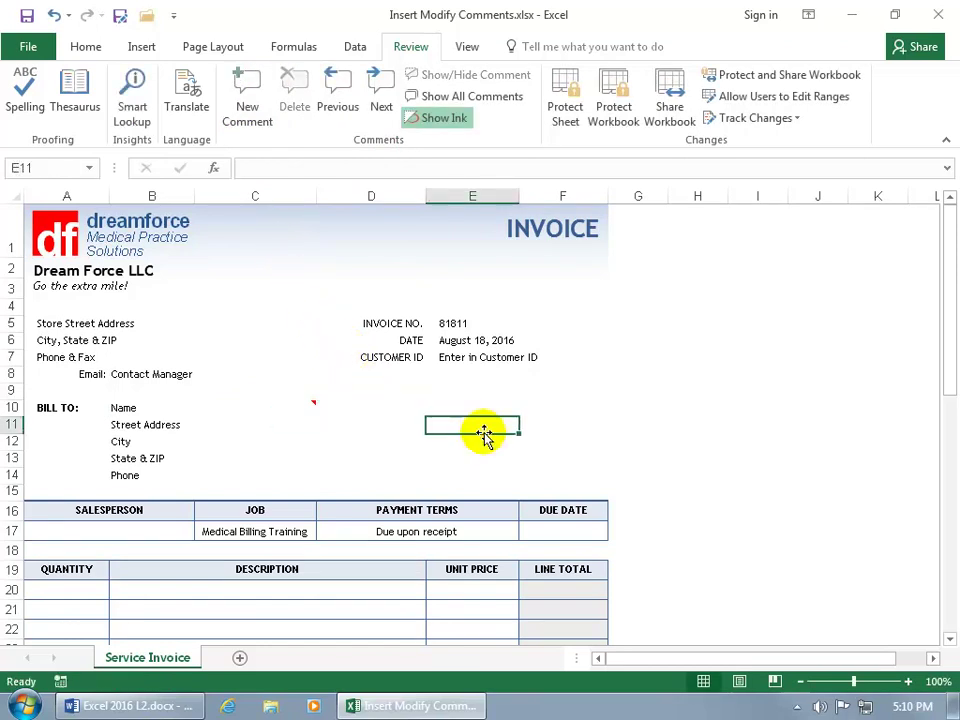
# Delete B10's comment, undo the deletion, and reopen the comment with Edit Comment.
pyautogui.rightClick(281, 411)
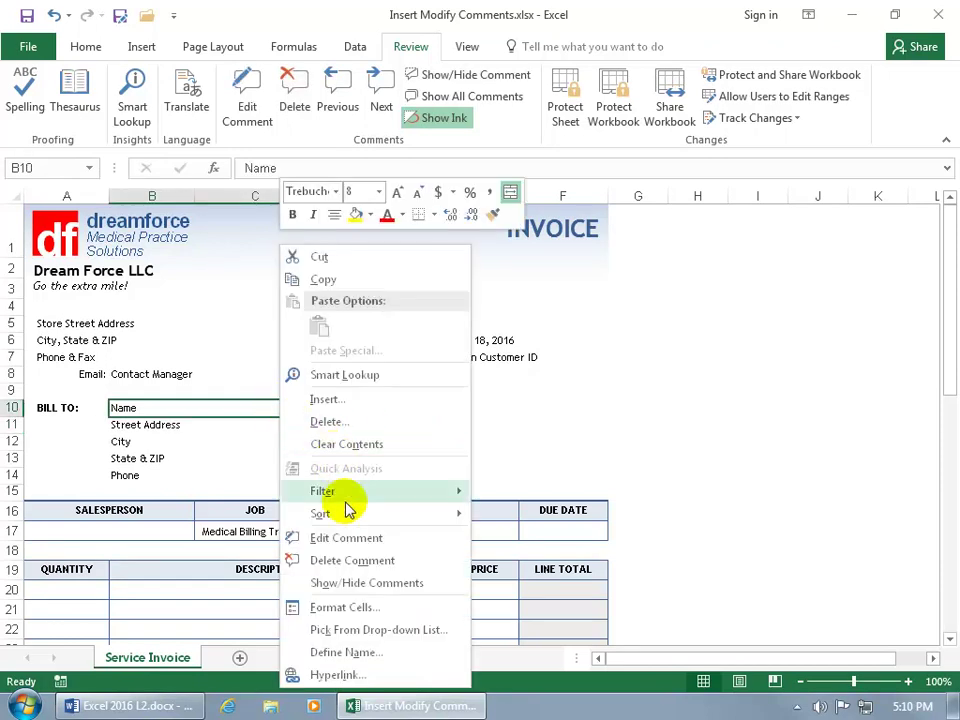
pyautogui.click(348, 562)
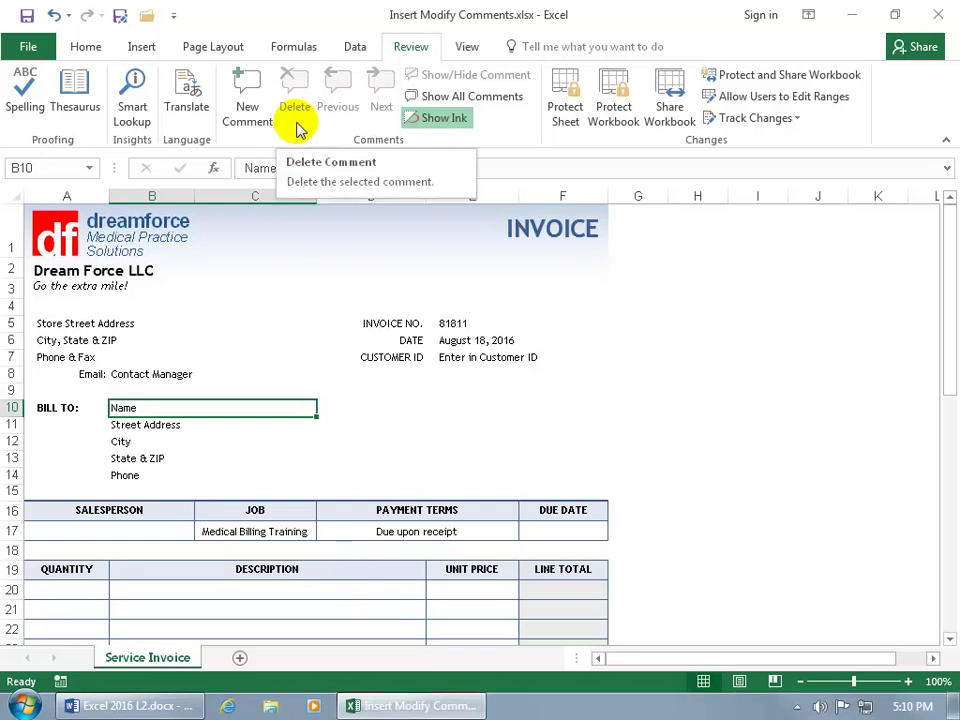
pyautogui.click(55, 14)
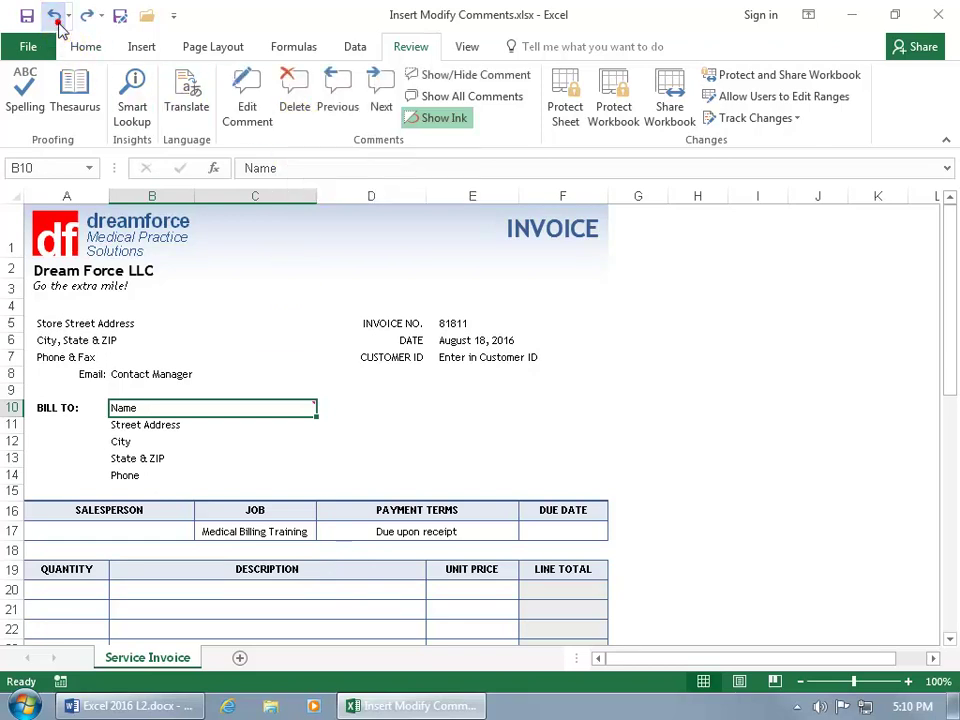
pyautogui.rightClick(265, 408)
pyautogui.click(306, 537)
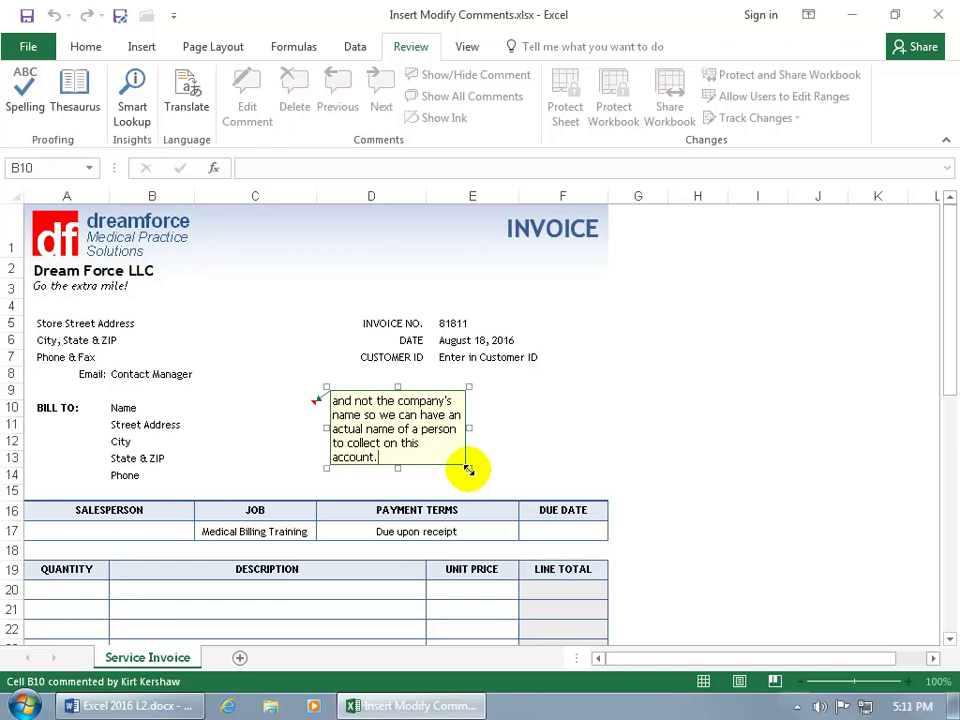
# Resize B10's comment box larger so the full note fits, then close it.
pyautogui.moveTo(468, 469); pyautogui.dragTo(516, 481)
pyautogui.click(511, 487)
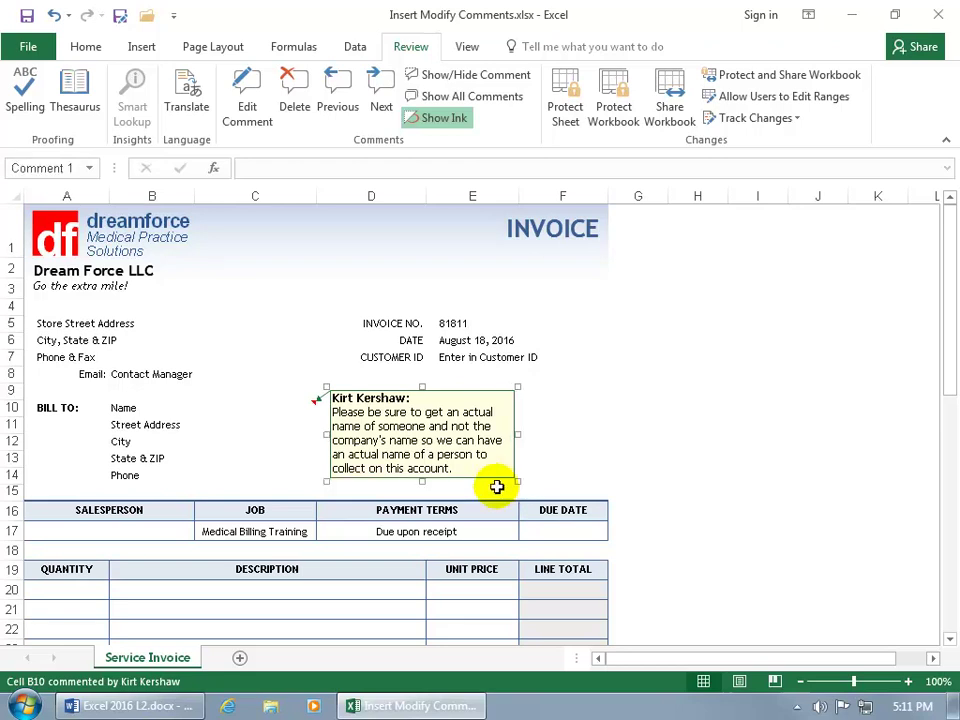
pyautogui.click(561, 444)
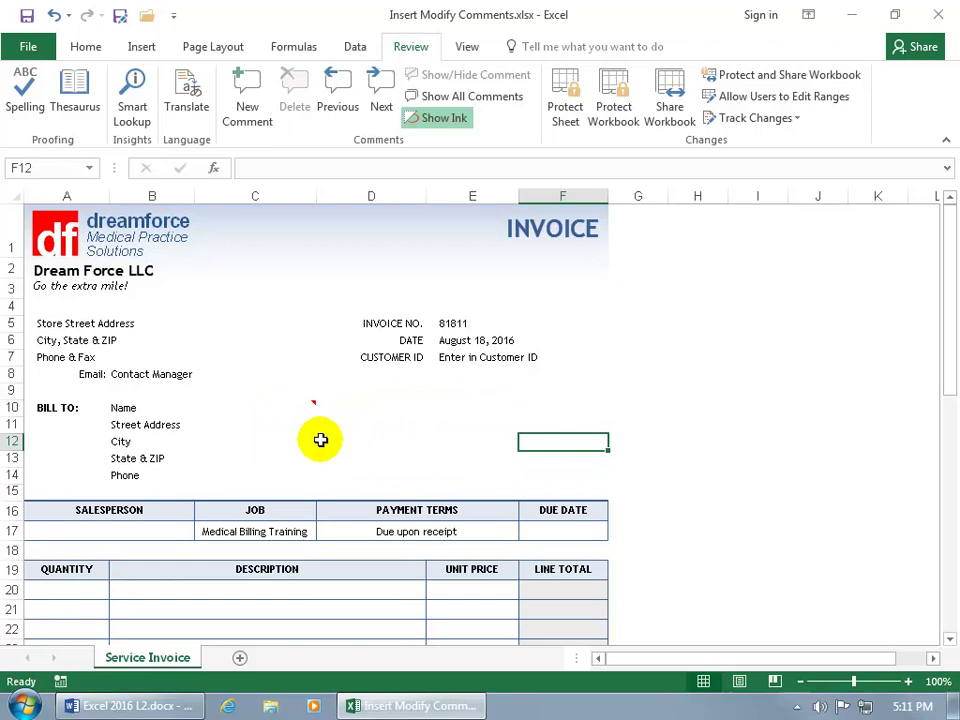
# Add an E7 comment: 'You can look that up in our database. It's on the server called Client DB'.
pyautogui.click(470, 361)
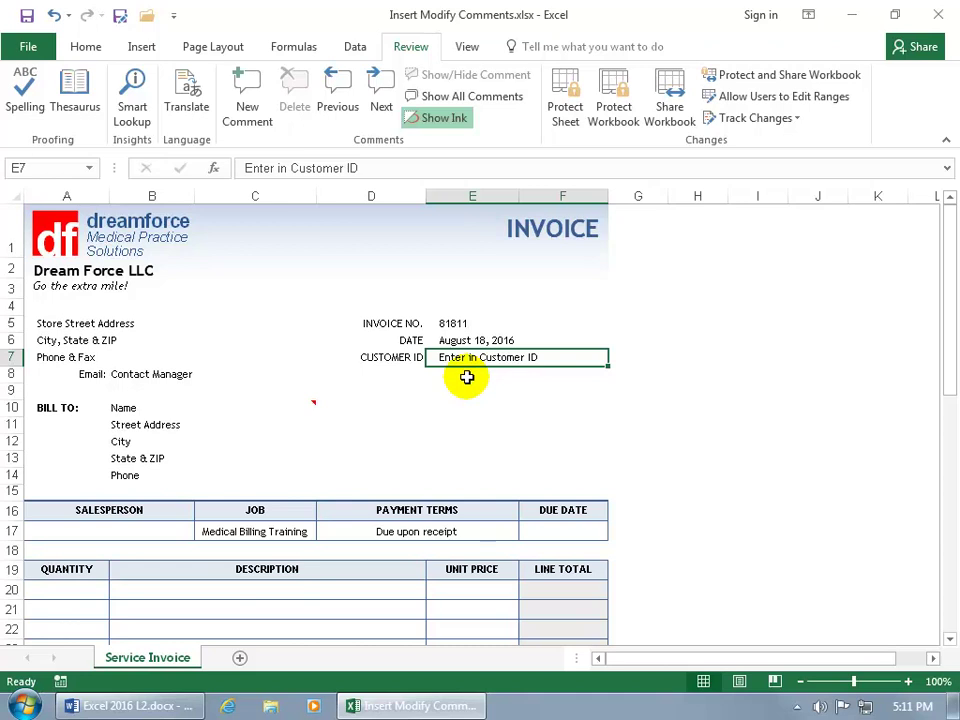
pyautogui.rightClick(487, 362)
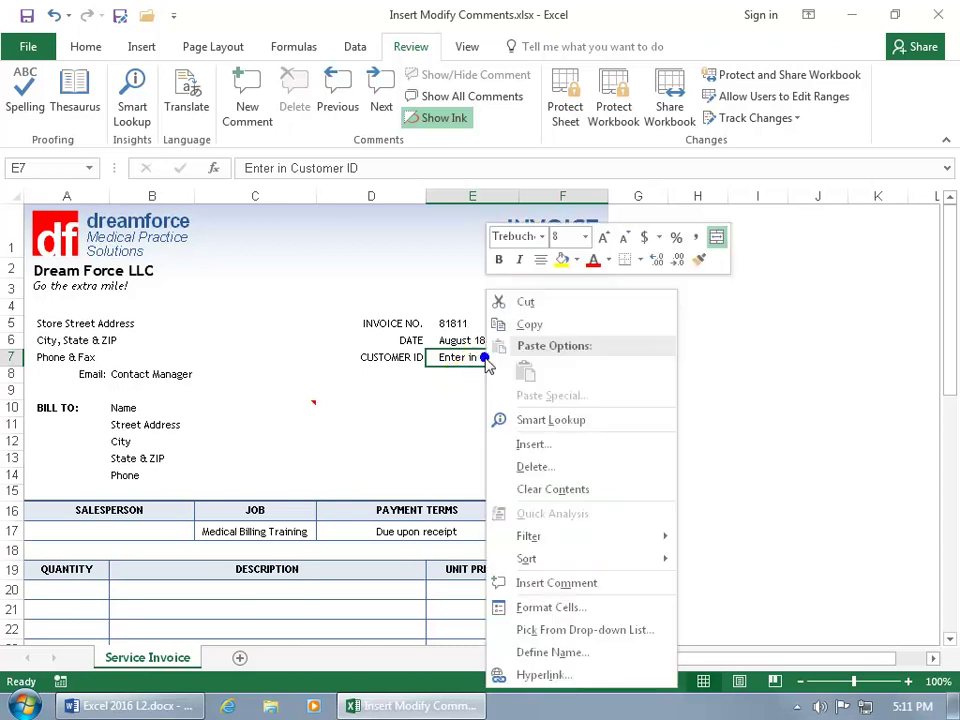
pyautogui.click(527, 580)
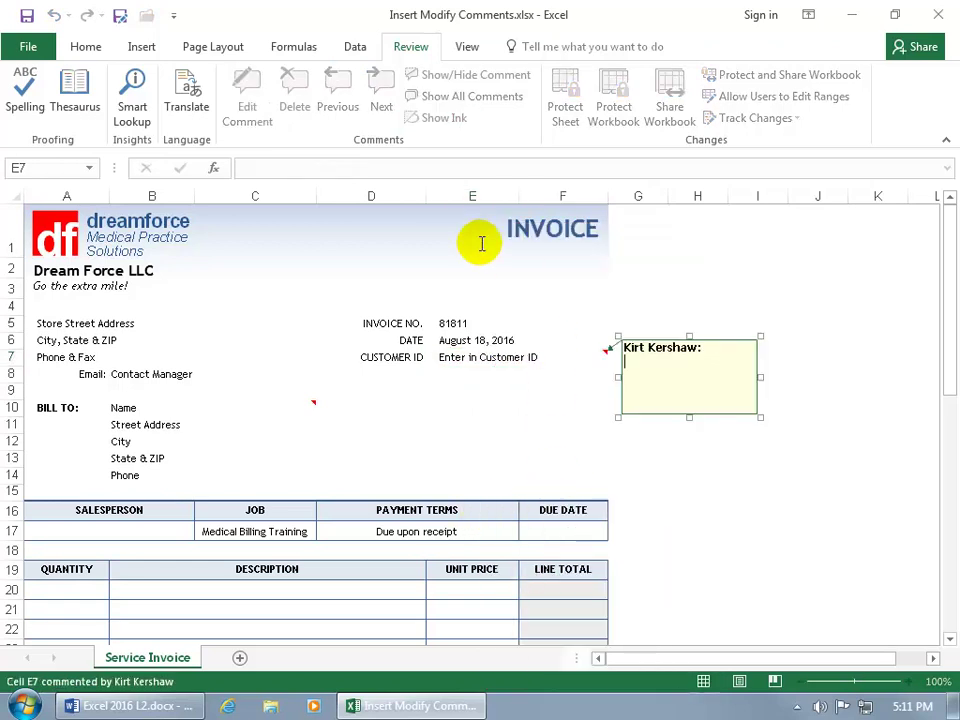
pyautogui.write("You can look that up in our database.  It's on the server called Client DB")
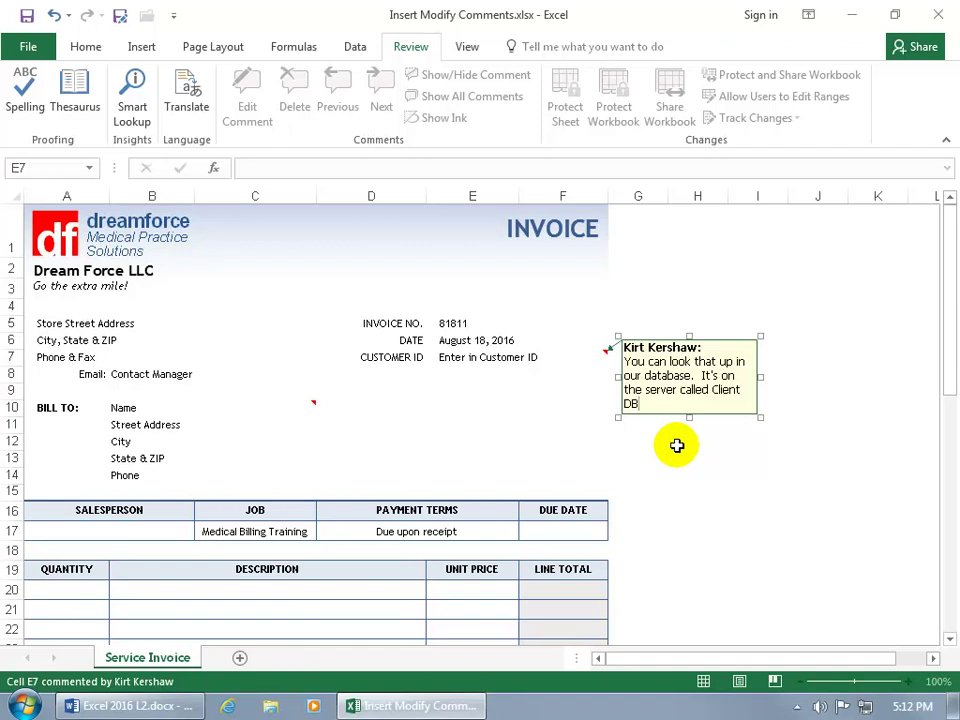
pyautogui.click(536, 420)
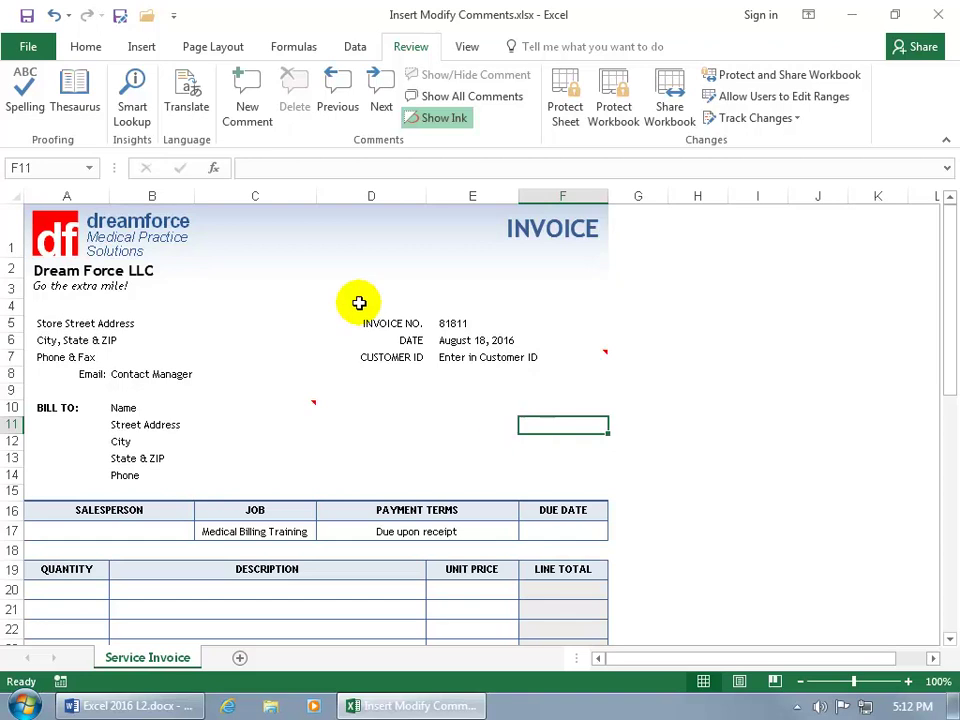
# Cycle through comments with Next and Previous, confirming wrap-around prompts, until B10's note shows.
pyautogui.click(377, 103)
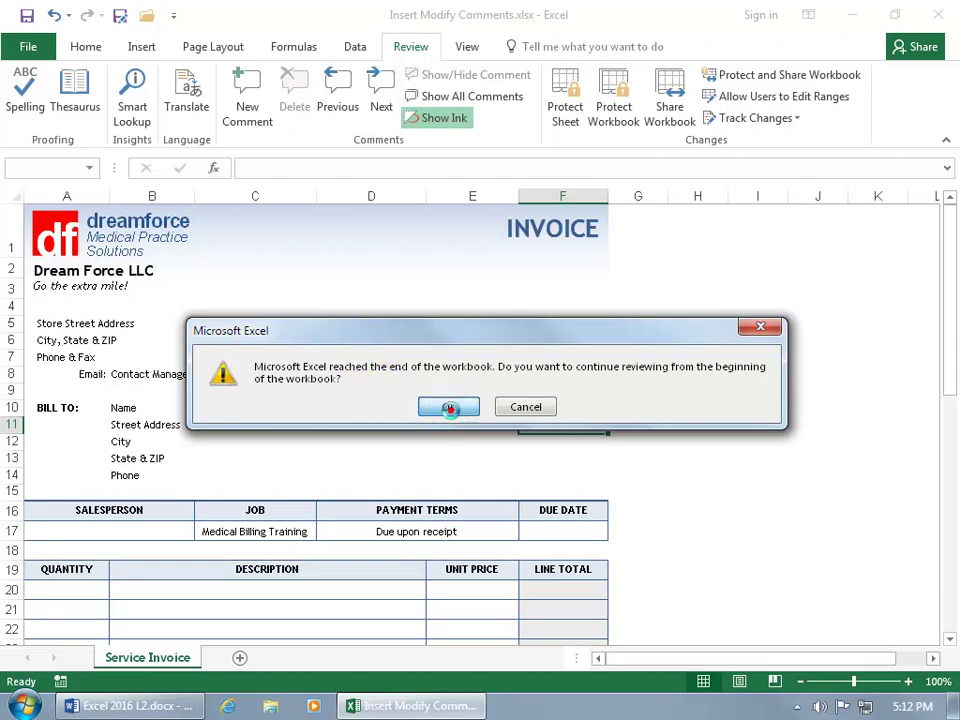
pyautogui.click(451, 412)
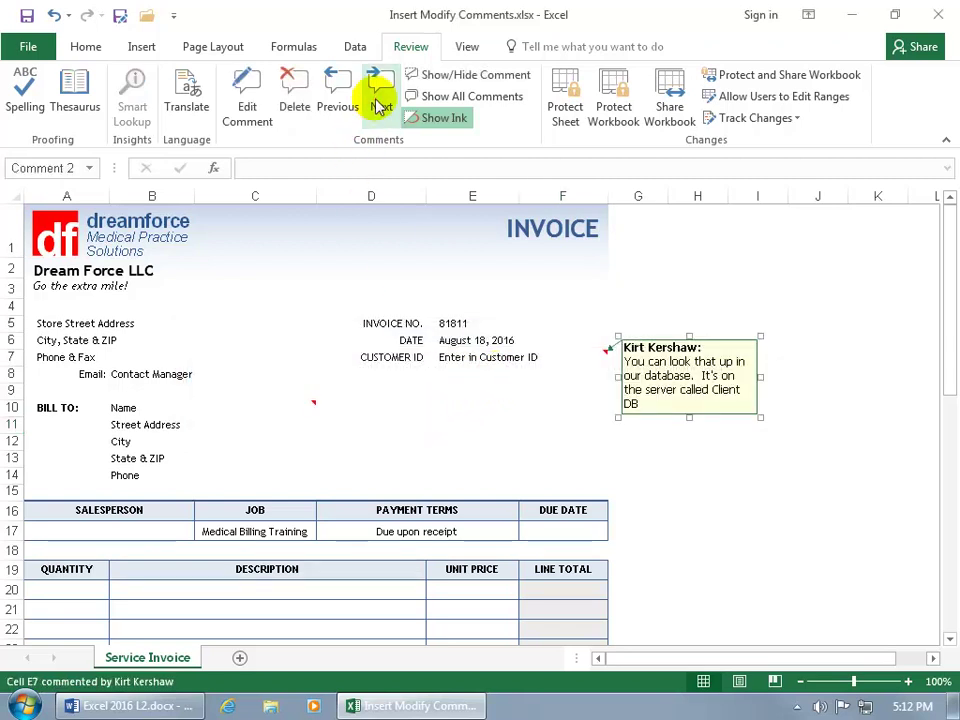
pyautogui.click(340, 95)
pyautogui.click(345, 95)
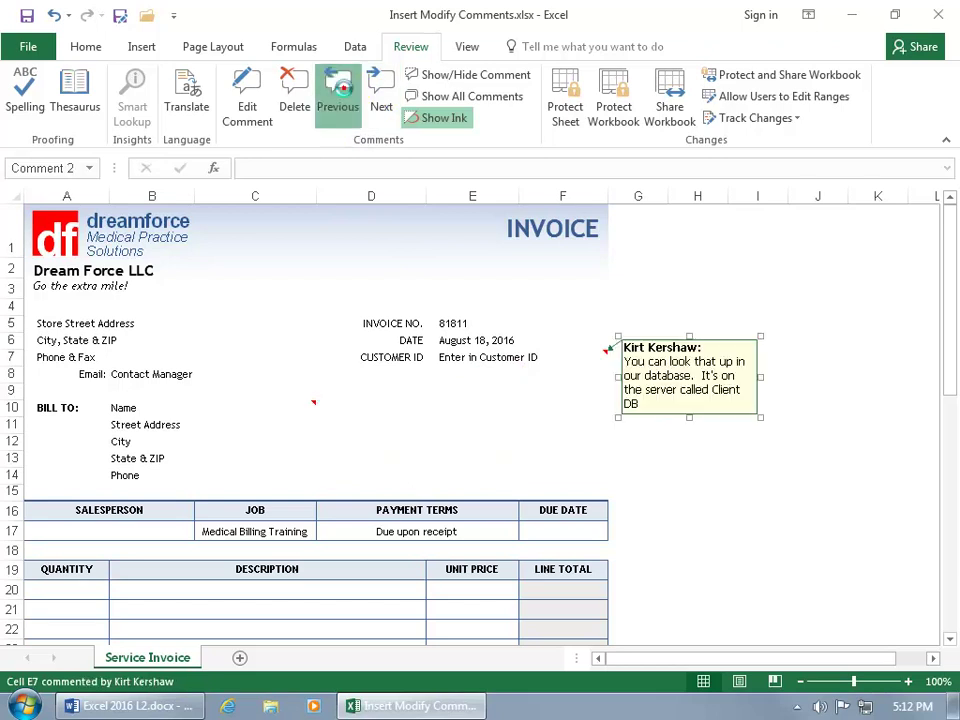
pyautogui.click(345, 95)
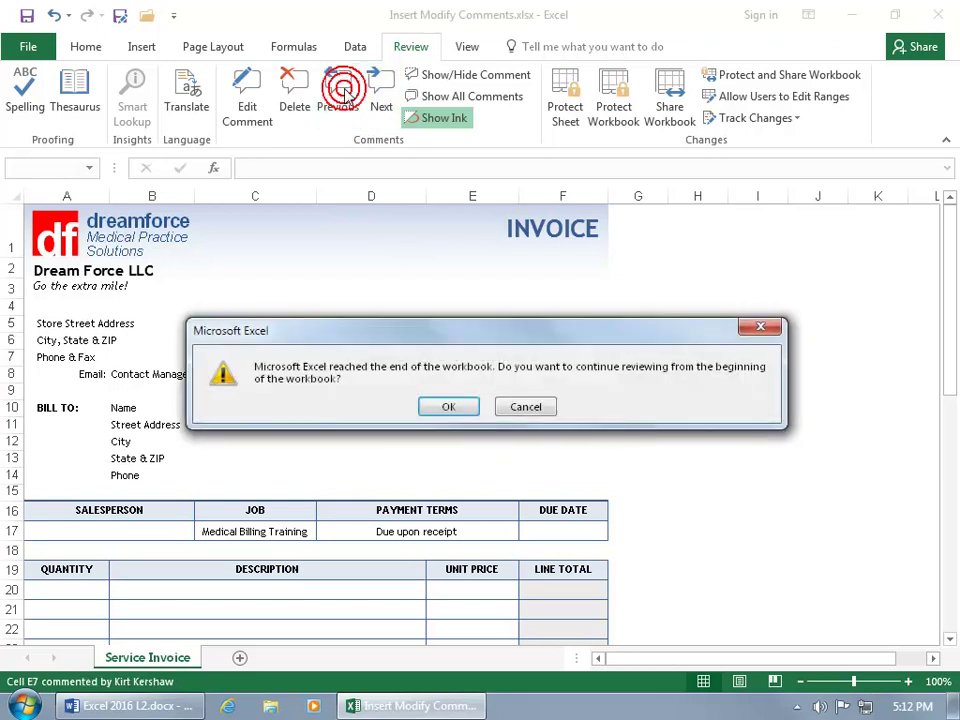
pyautogui.click(449, 410)
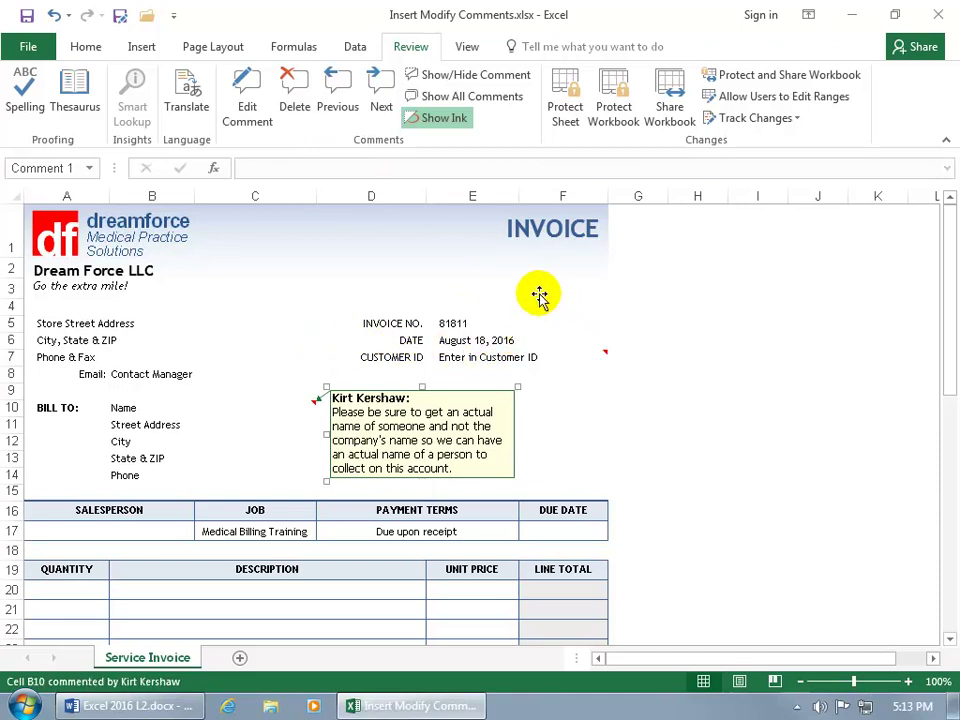
# Toggle Show All Comments off again and set E7's Client DB comment to stay displayed.
pyautogui.click(485, 100)
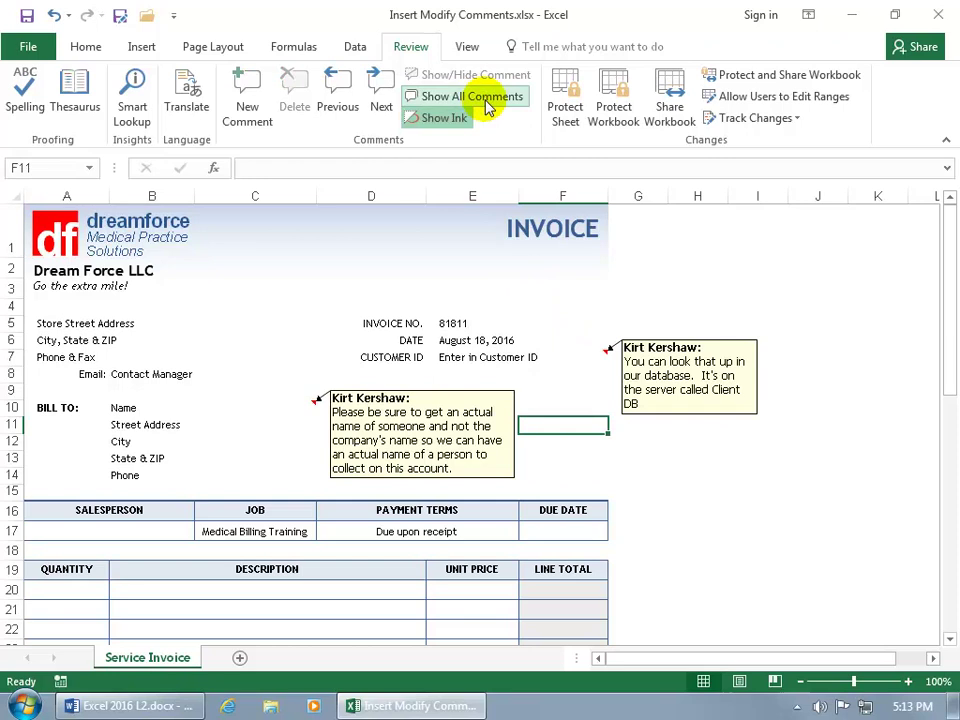
pyautogui.click(485, 100)
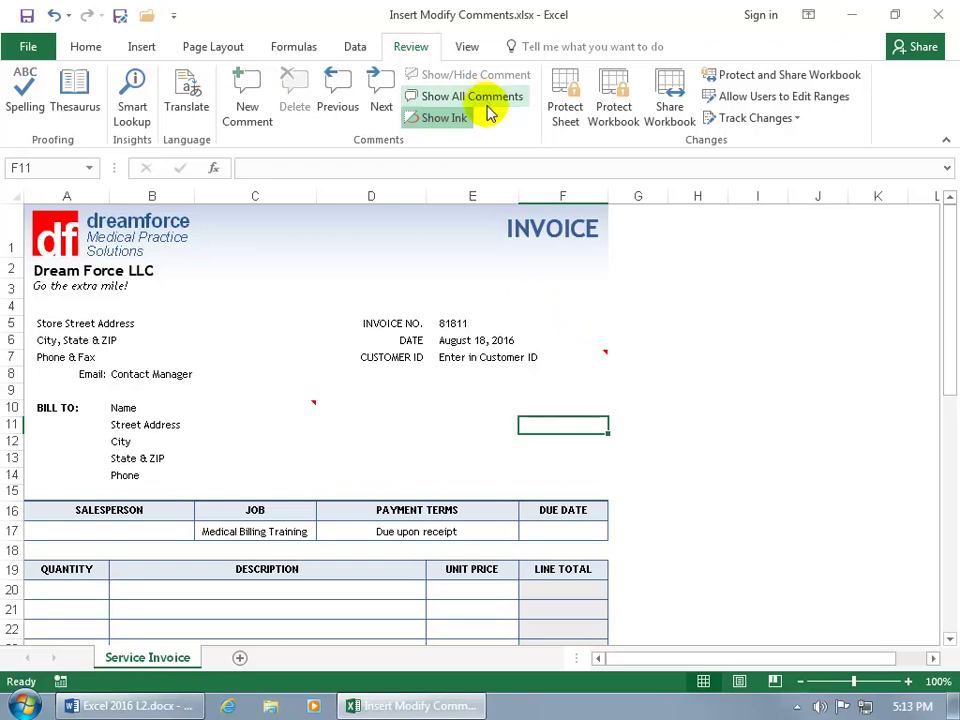
pyautogui.click(557, 356)
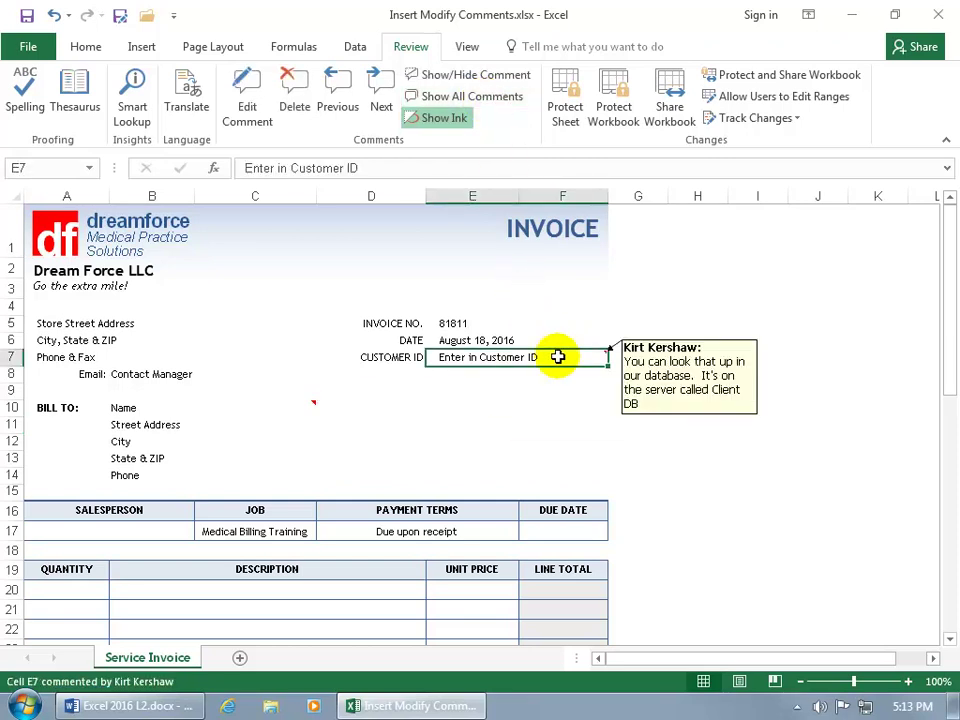
pyautogui.click(489, 80)
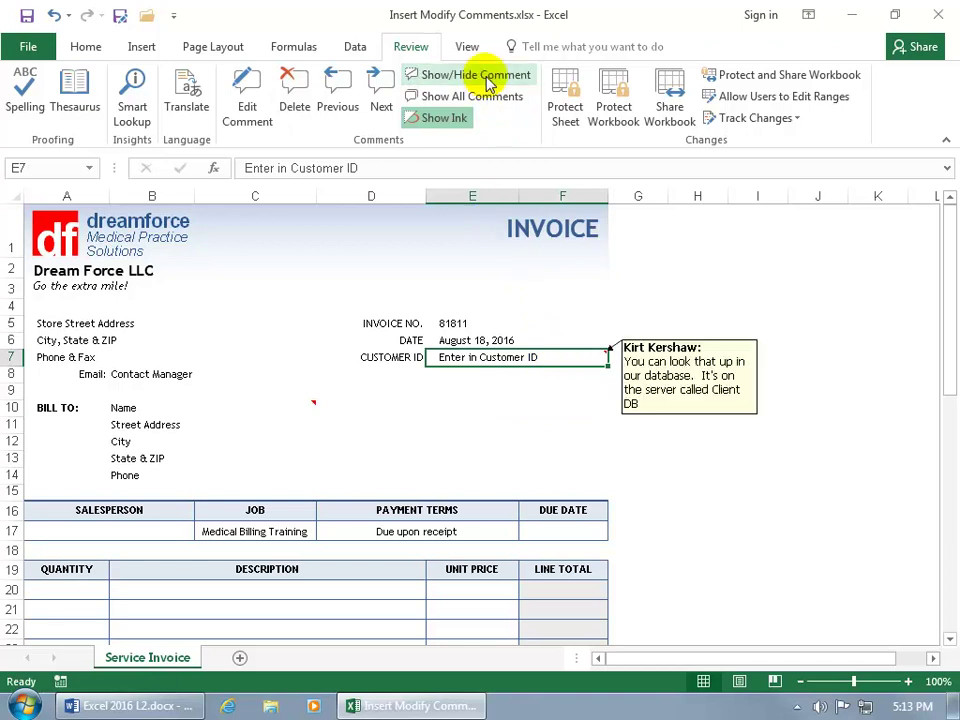
pyautogui.click(489, 80)
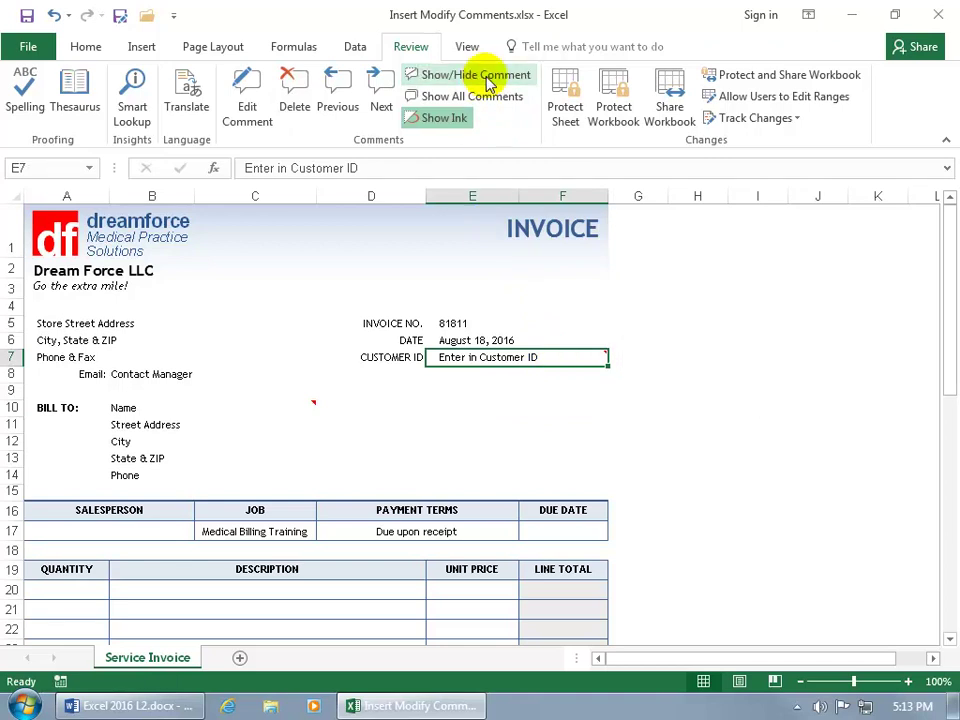
pyautogui.rightClick(489, 358)
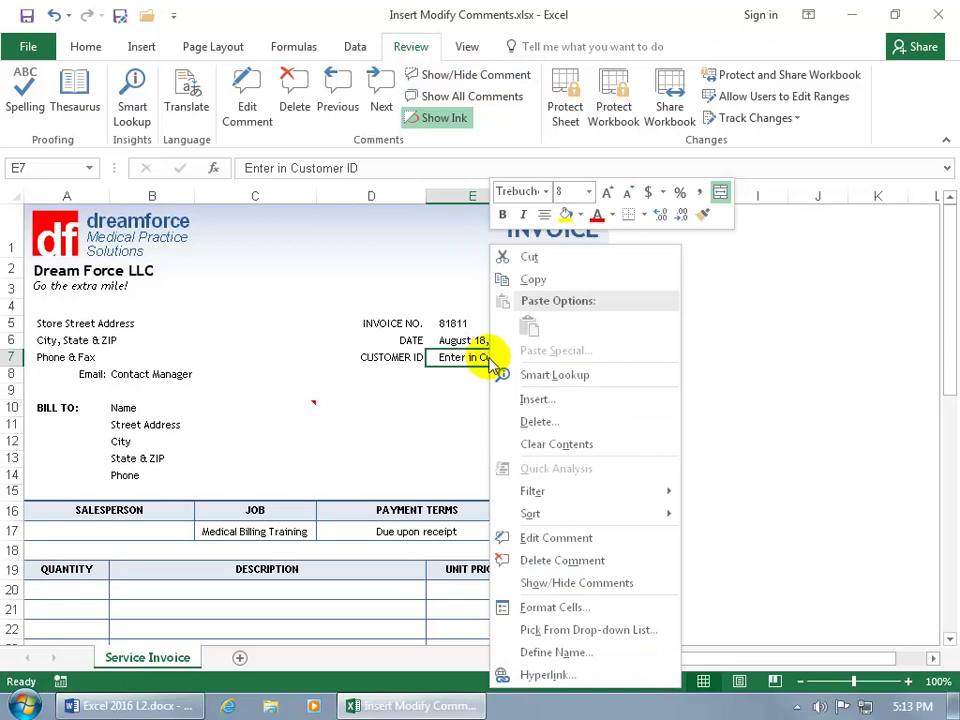
pyautogui.click(550, 580)
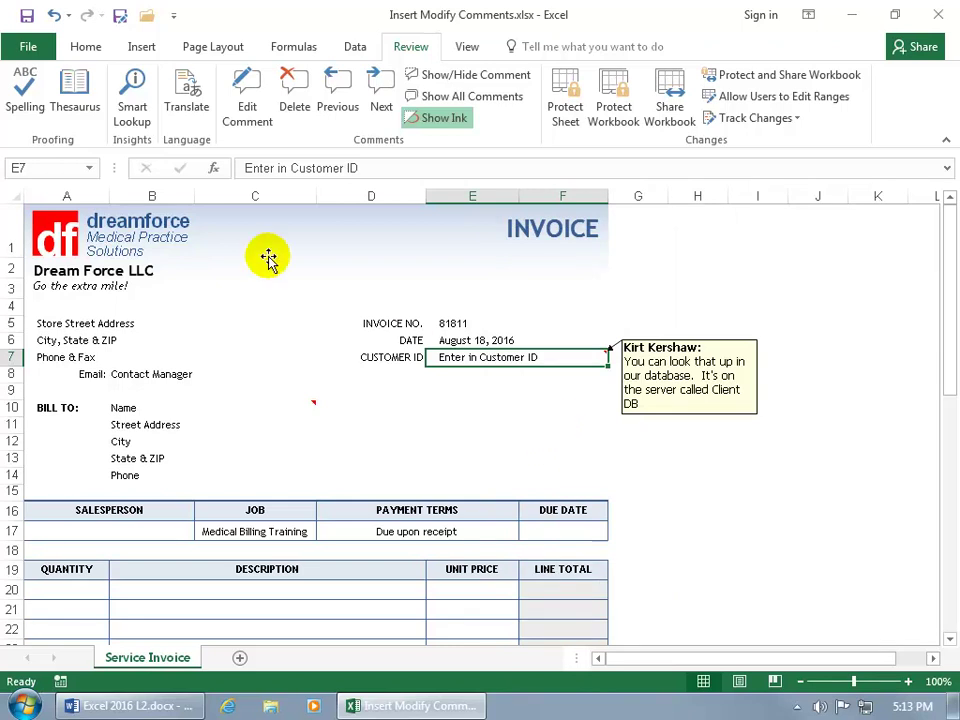
# From Print, set Page Setup's Sheet Comments option to 'As displayed on sheet'.
pyautogui.click(28, 46)
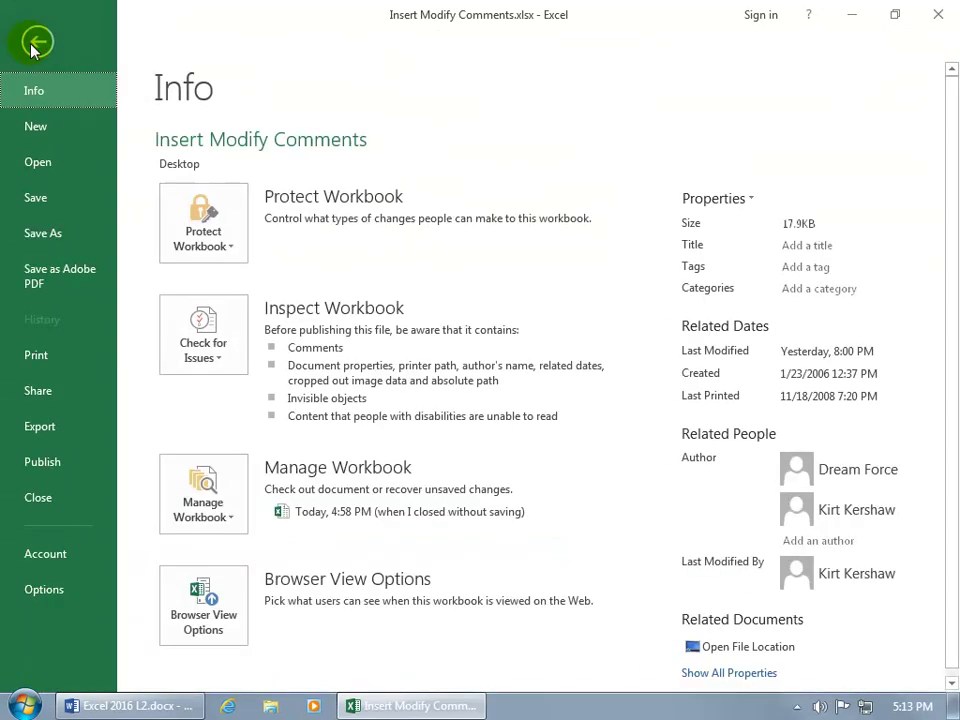
pyautogui.click(40, 356)
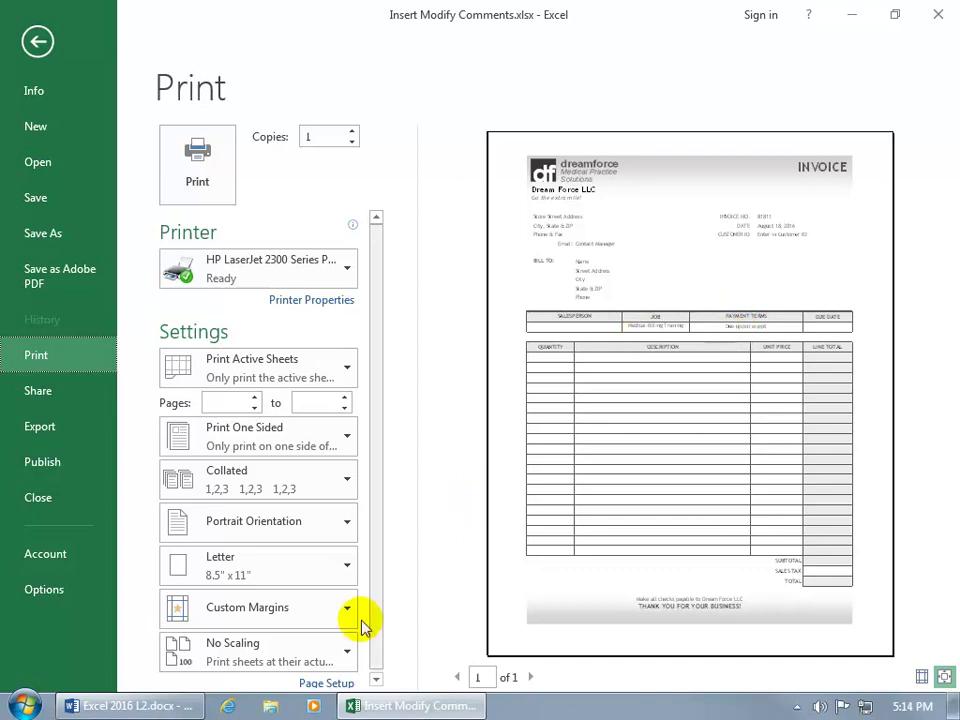
pyautogui.click(341, 685)
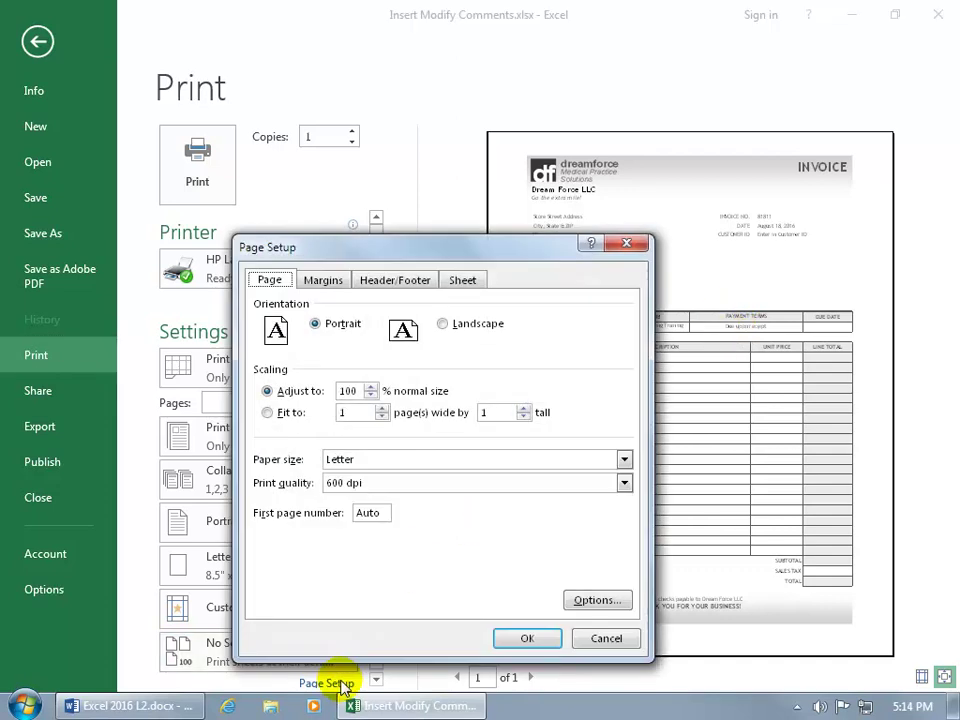
pyautogui.click(464, 282)
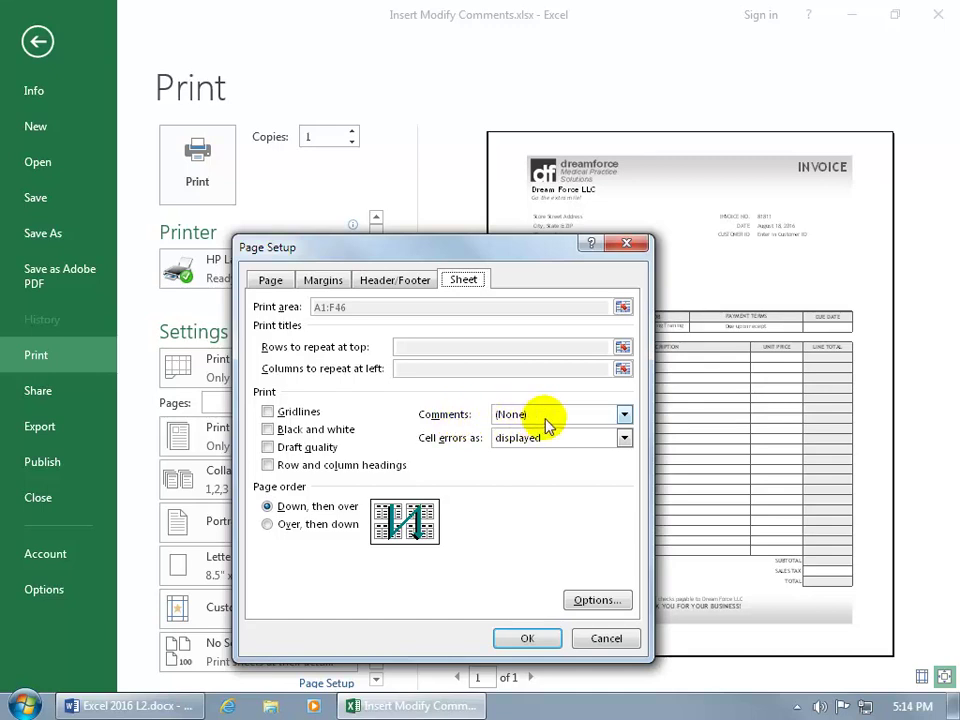
pyautogui.click(624, 415)
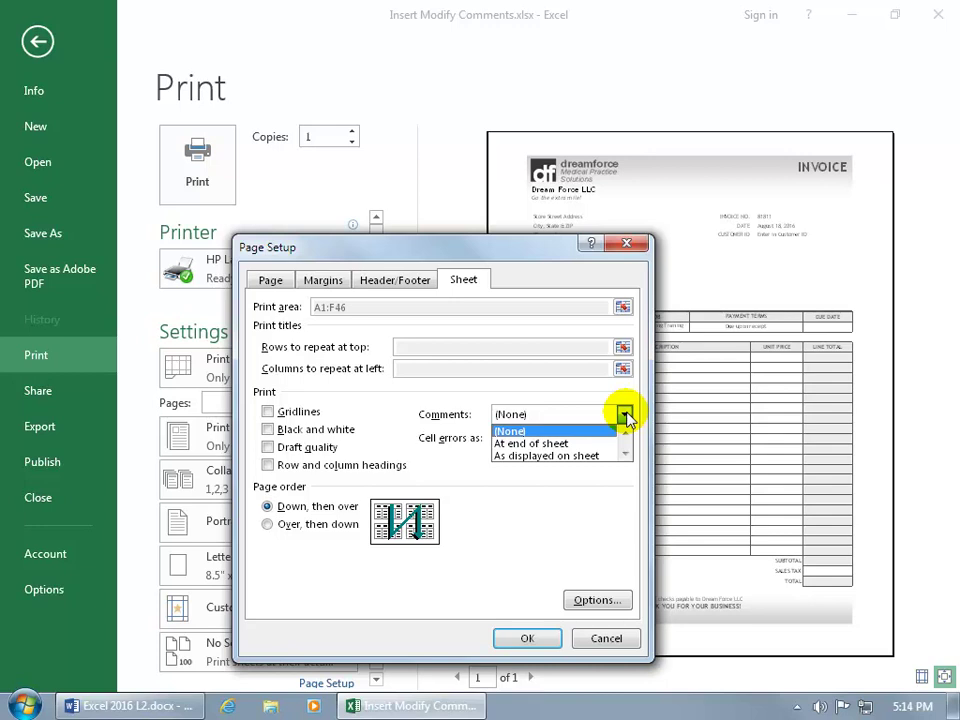
pyautogui.click(598, 458)
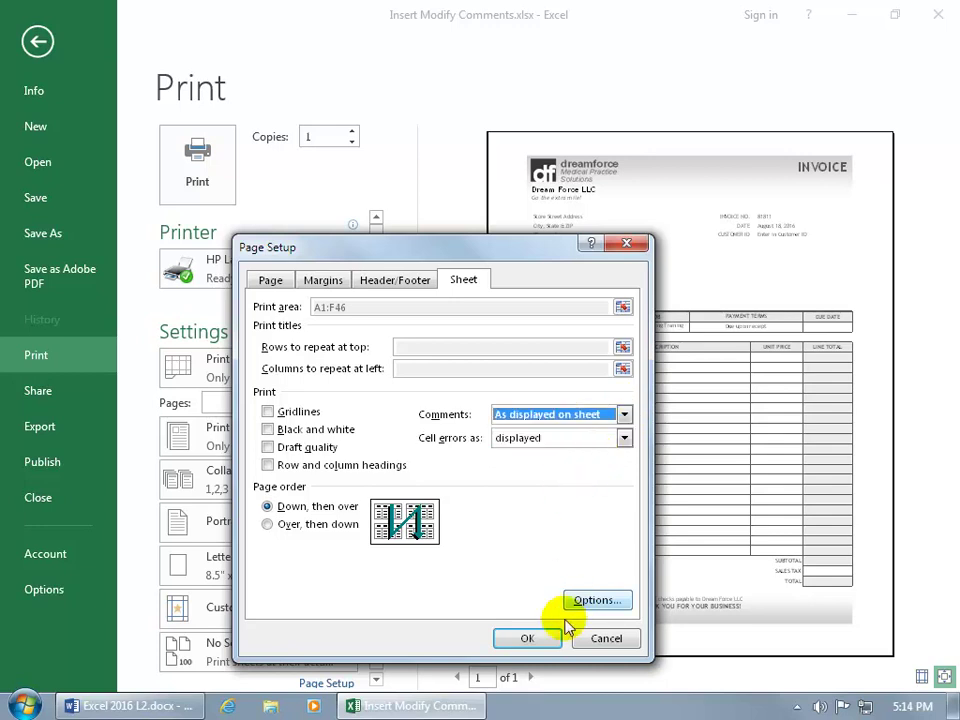
pyautogui.press('Return')
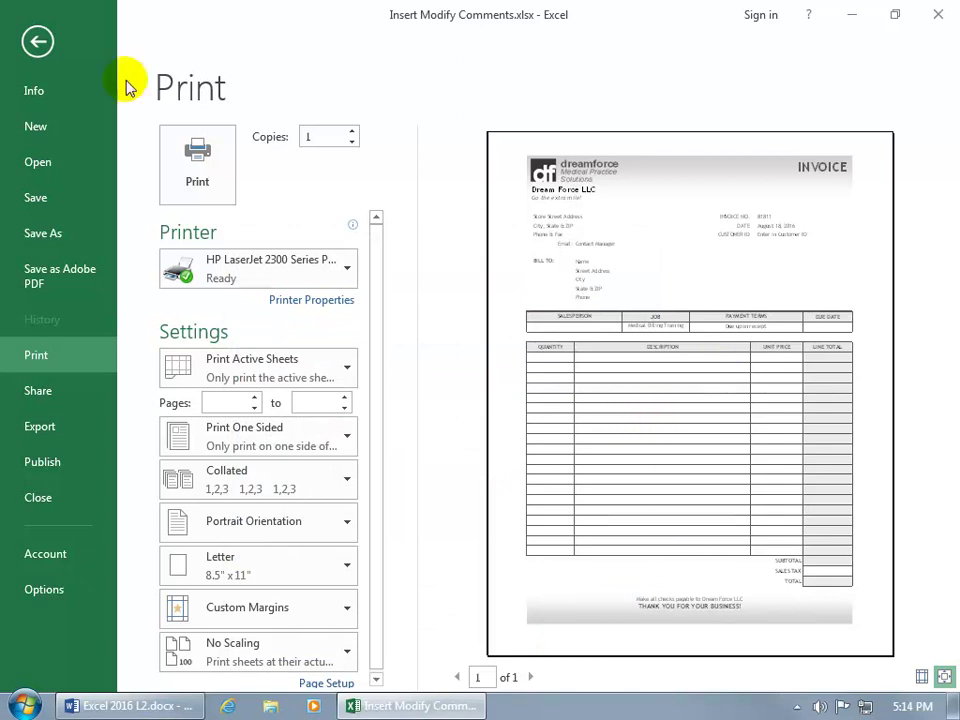
# Drag the E7 comment box beside the invoice number, then go to the workbook's File Info page.
pyautogui.click(40, 43)
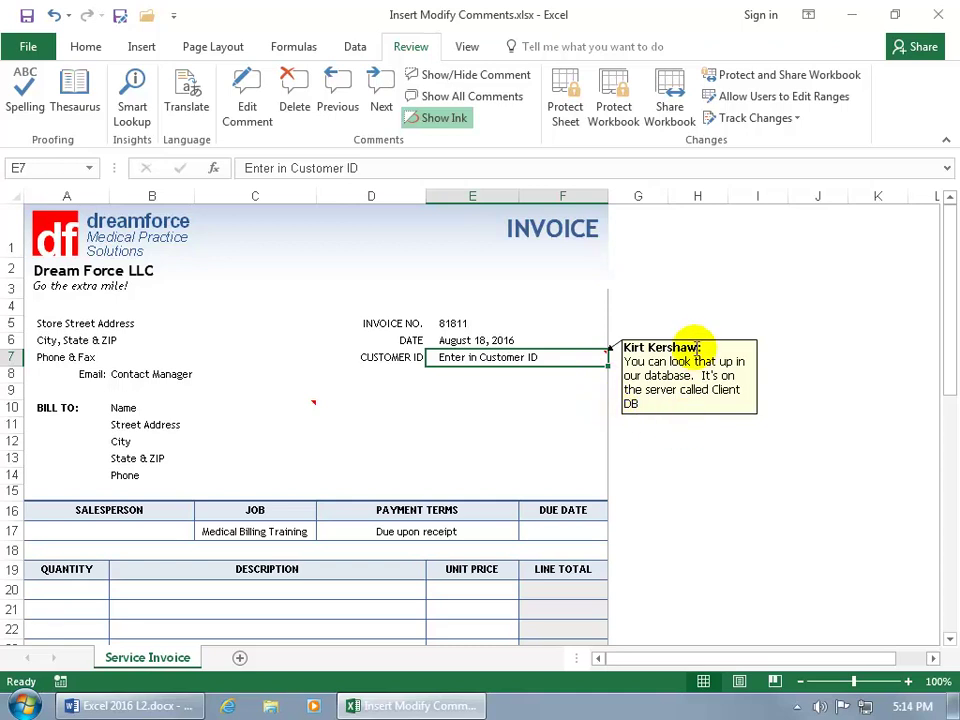
pyautogui.click(693, 340)
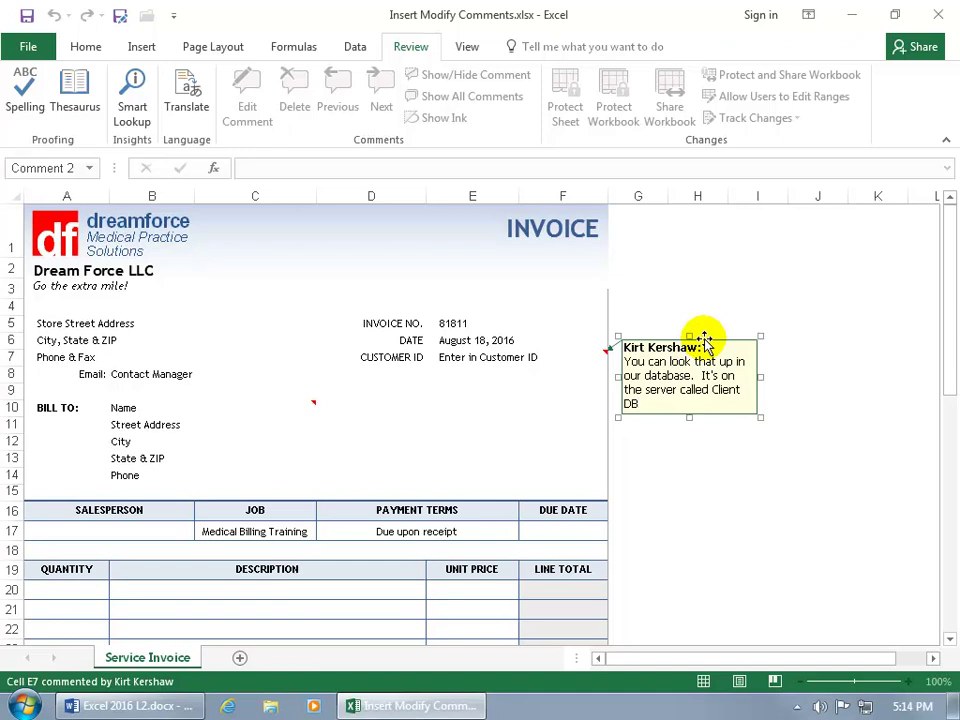
pyautogui.moveTo(703, 337); pyautogui.dragTo(519, 330)
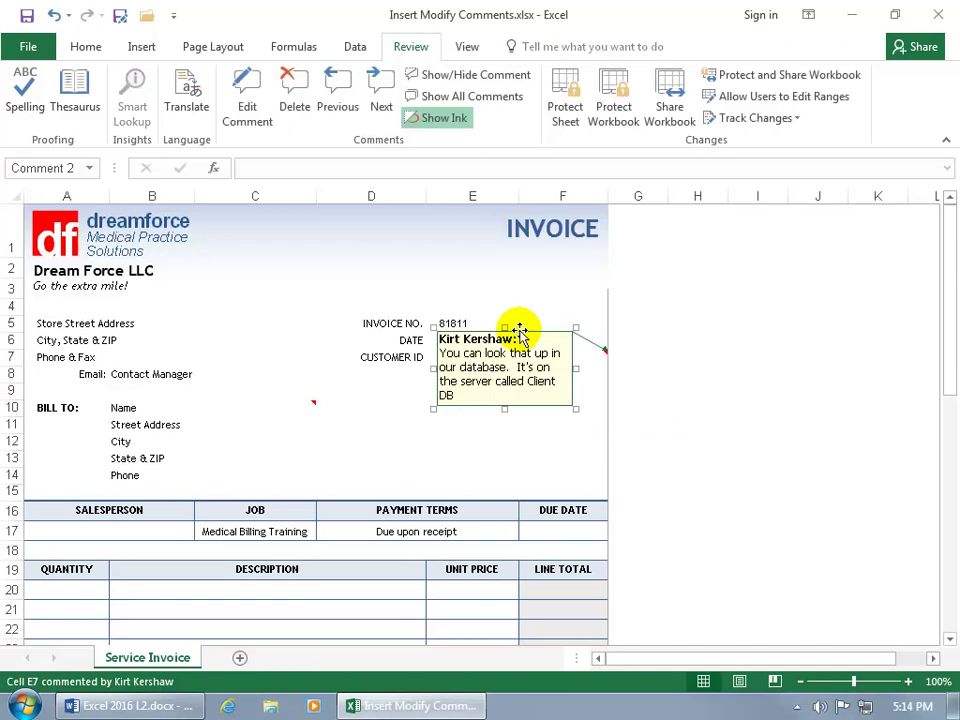
pyautogui.click(27, 47)
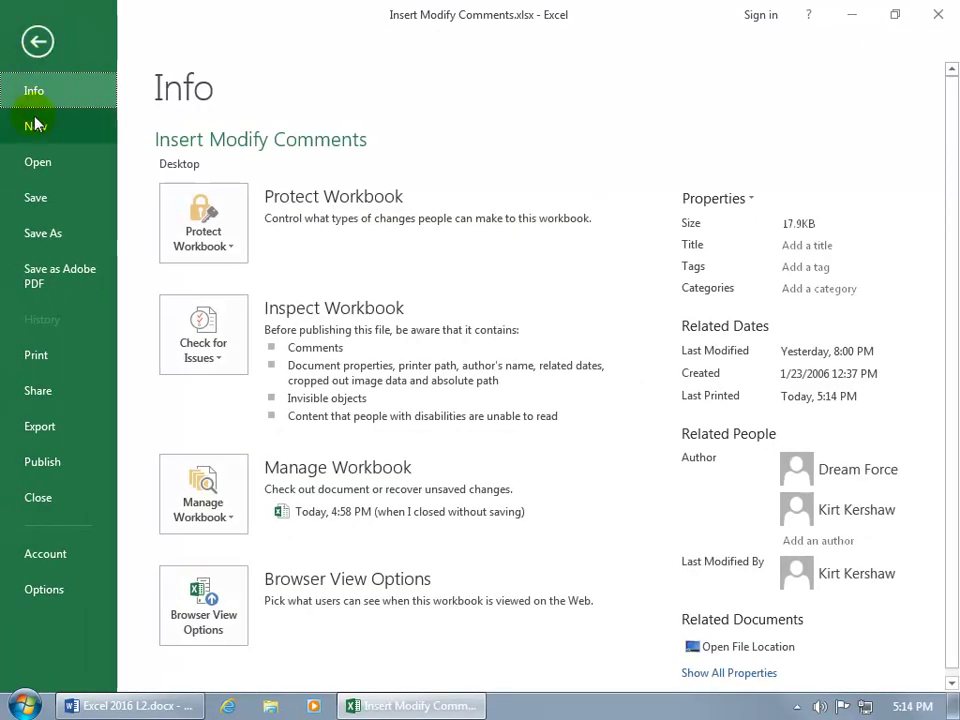
# Show the invoice's print preview zoomed to page and scroll it to inspect E7's comment.
pyautogui.click(36, 355)
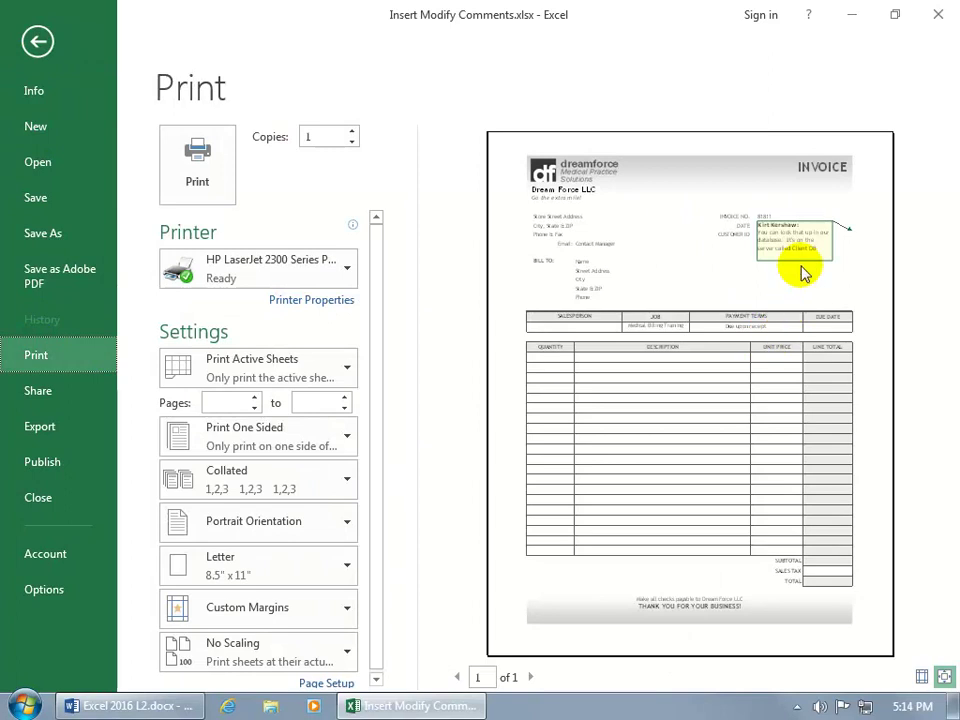
pyautogui.click(946, 678)
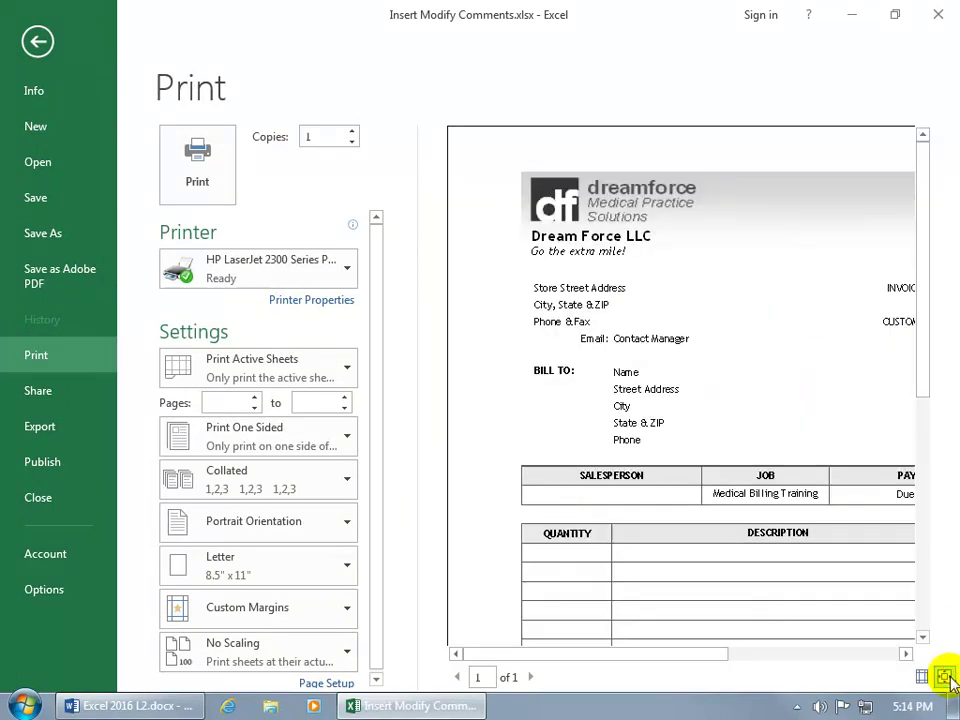
pyautogui.moveTo(664, 655); pyautogui.dragTo(872, 662)
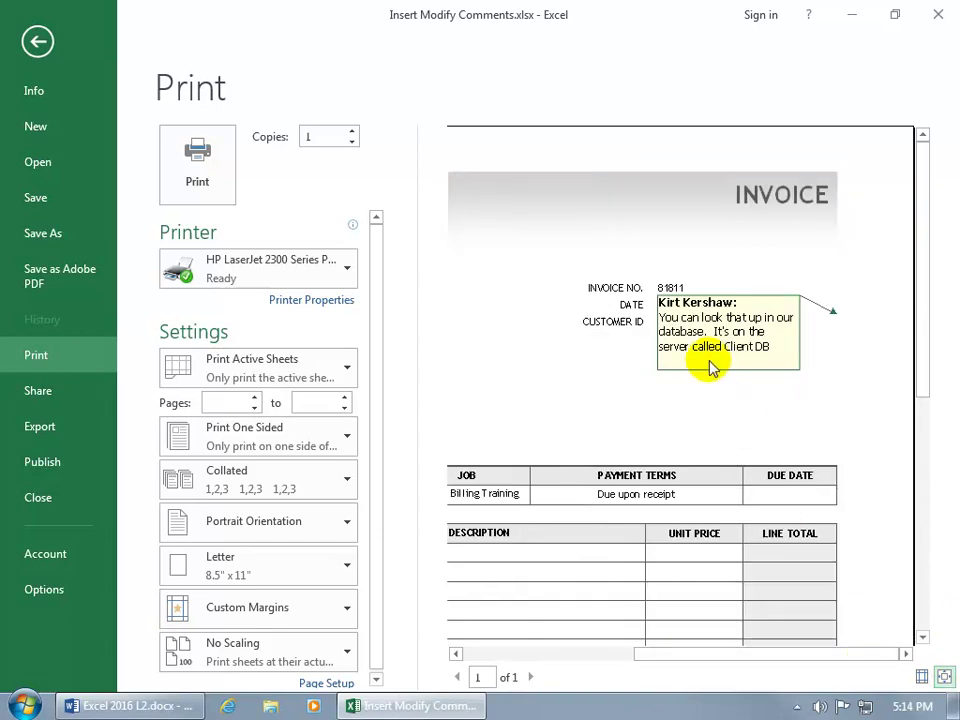
pyautogui.moveTo(738, 656); pyautogui.dragTo(621, 664)
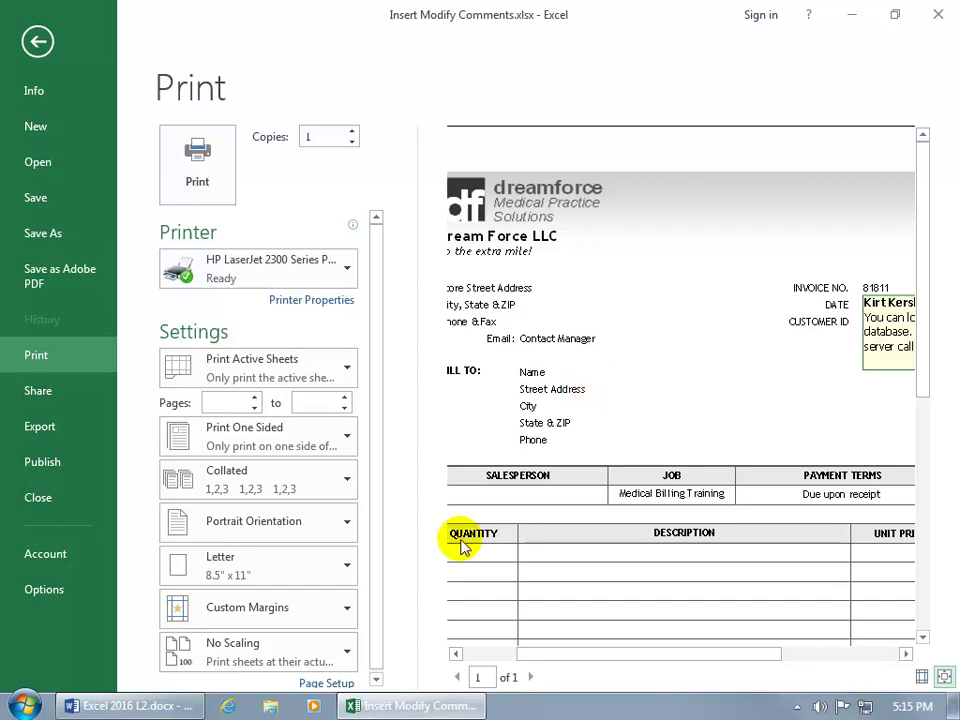
# In Page Setup's Sheet options, set Comments to print At end of sheet.
pyautogui.click(340, 683)
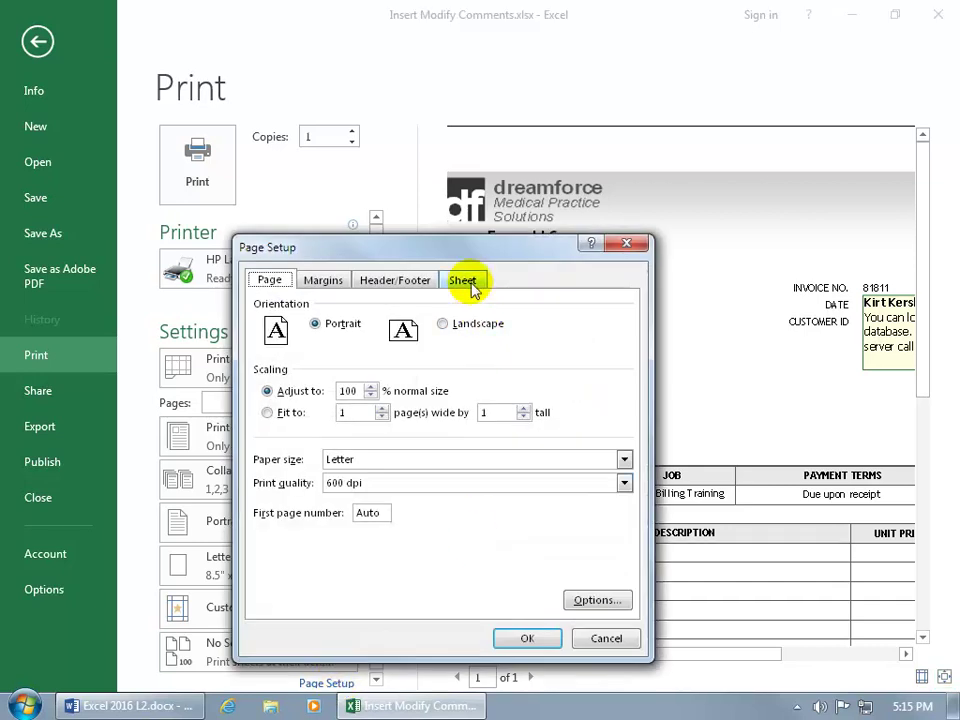
pyautogui.click(465, 281)
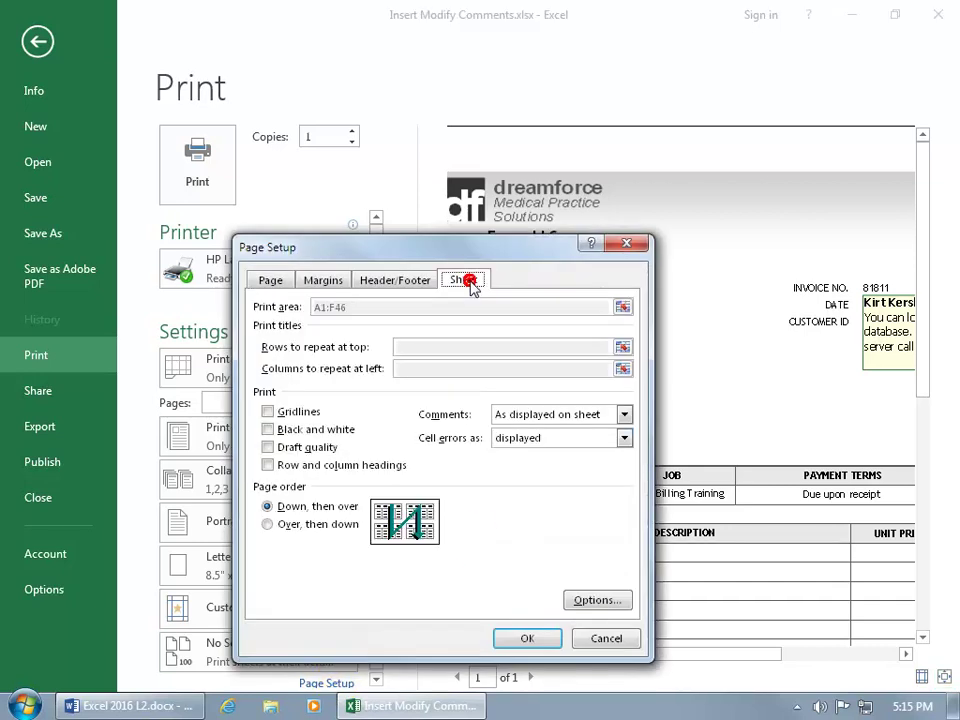
pyautogui.click(624, 416)
pyautogui.click(589, 443)
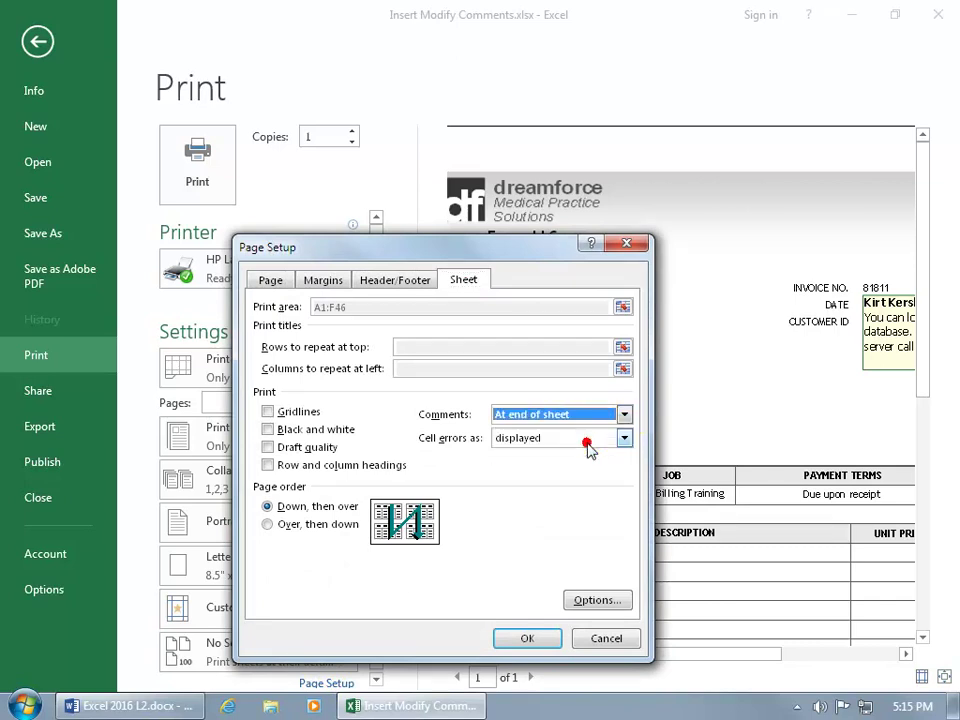
pyautogui.click(528, 639)
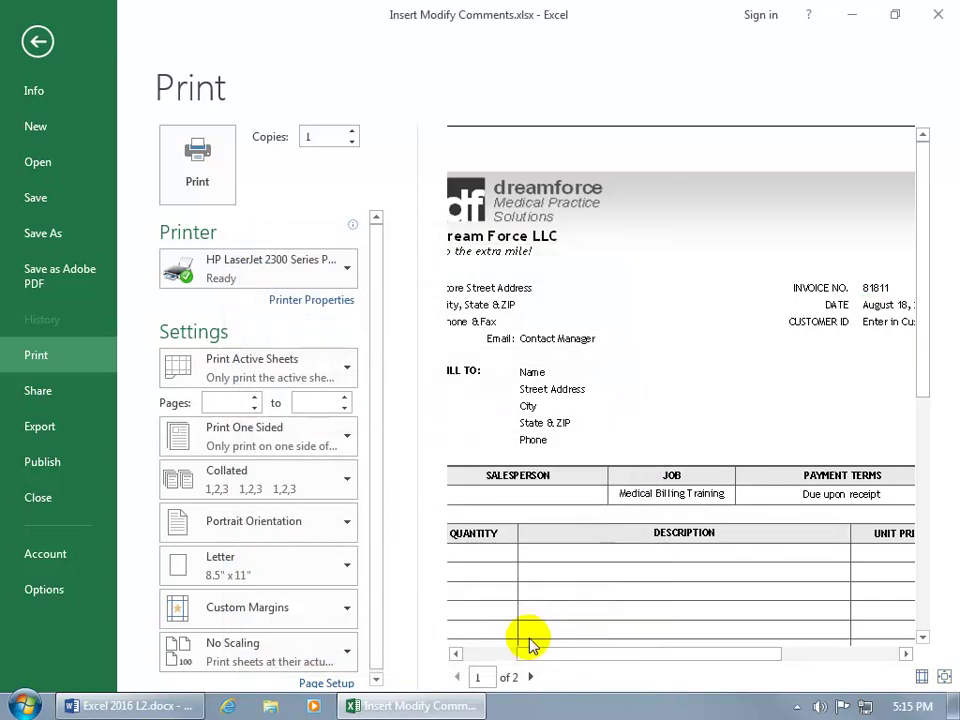
# Check preview page 2 listing the E7 and B10 comments, then return to page 1.
pyautogui.click(530, 678)
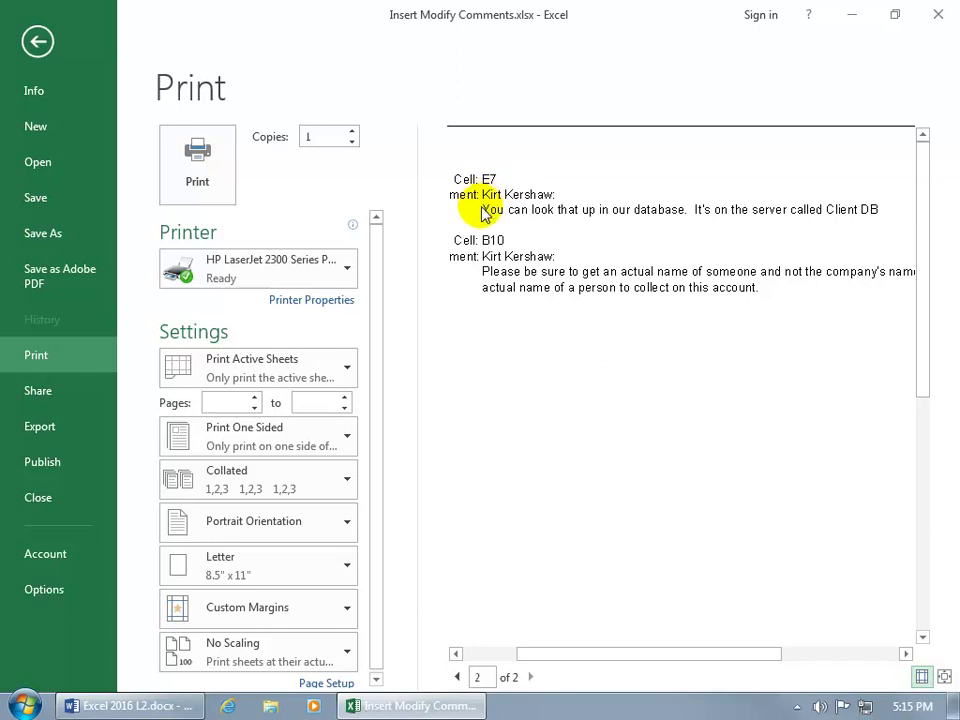
pyautogui.moveTo(593, 663); pyautogui.dragTo(542, 664)
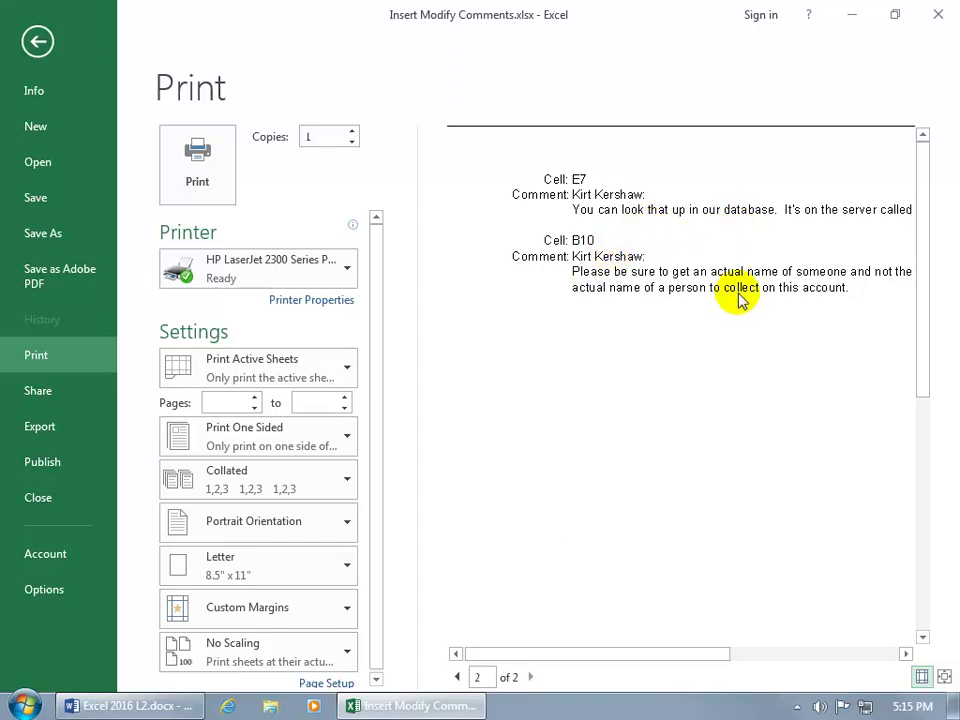
pyautogui.click(460, 677)
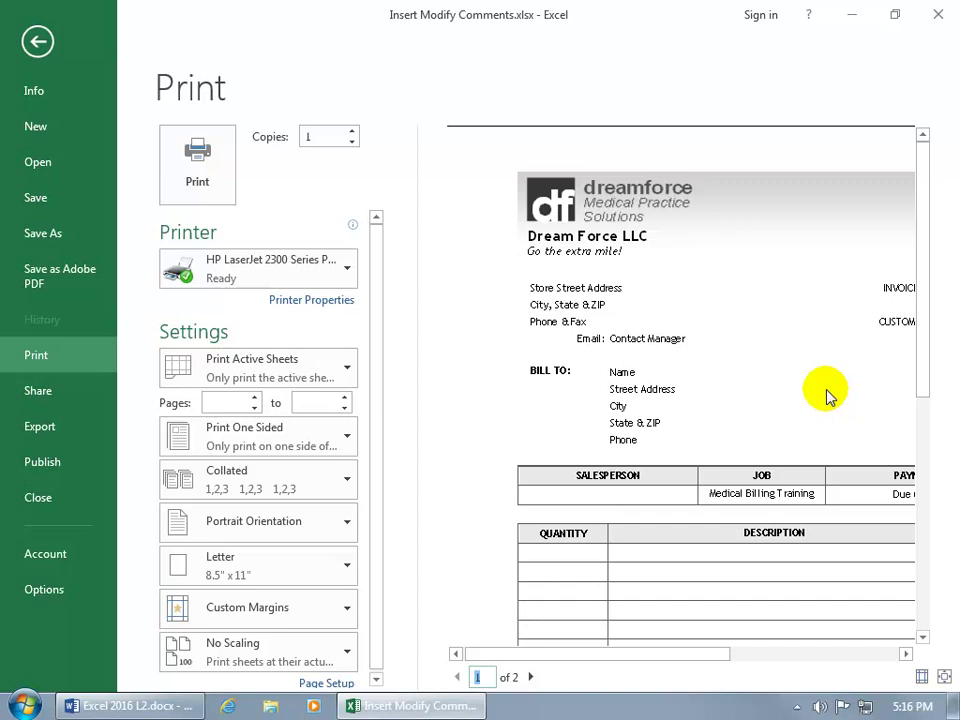
# Back on the sheet, keep B10's comment always shown and drag its box below the Bill To lines.
pyautogui.click(34, 42)
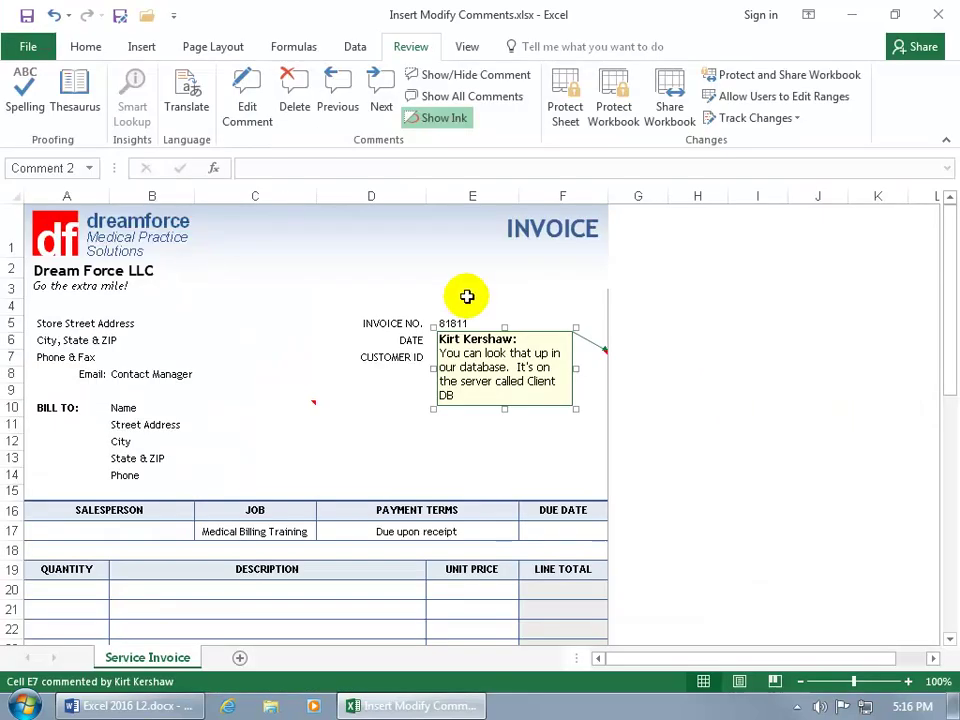
pyautogui.rightClick(229, 412)
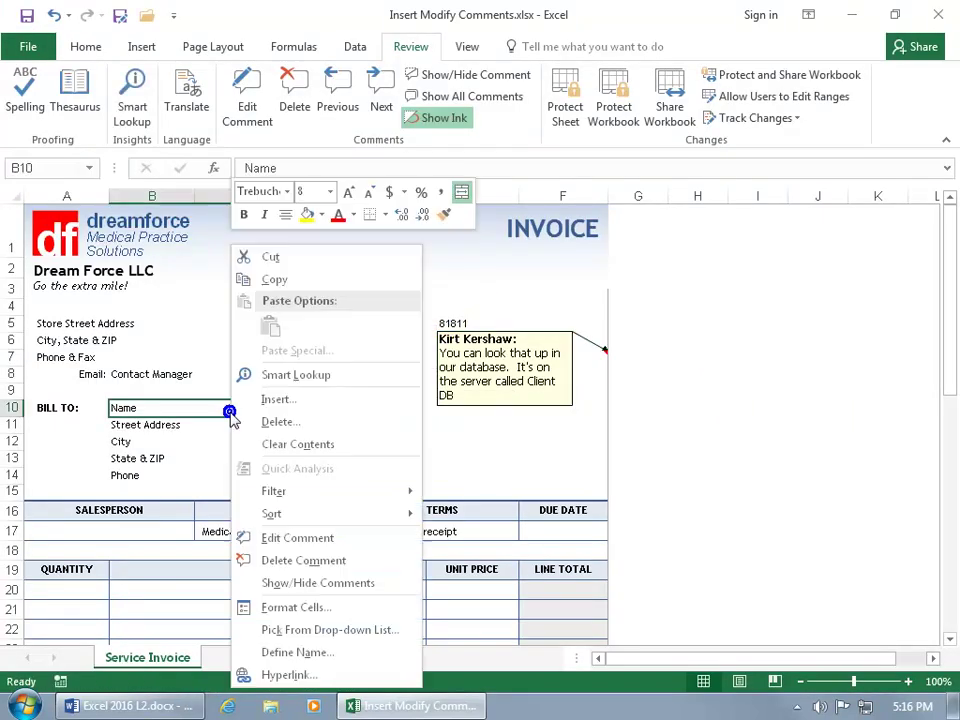
pyautogui.click(284, 580)
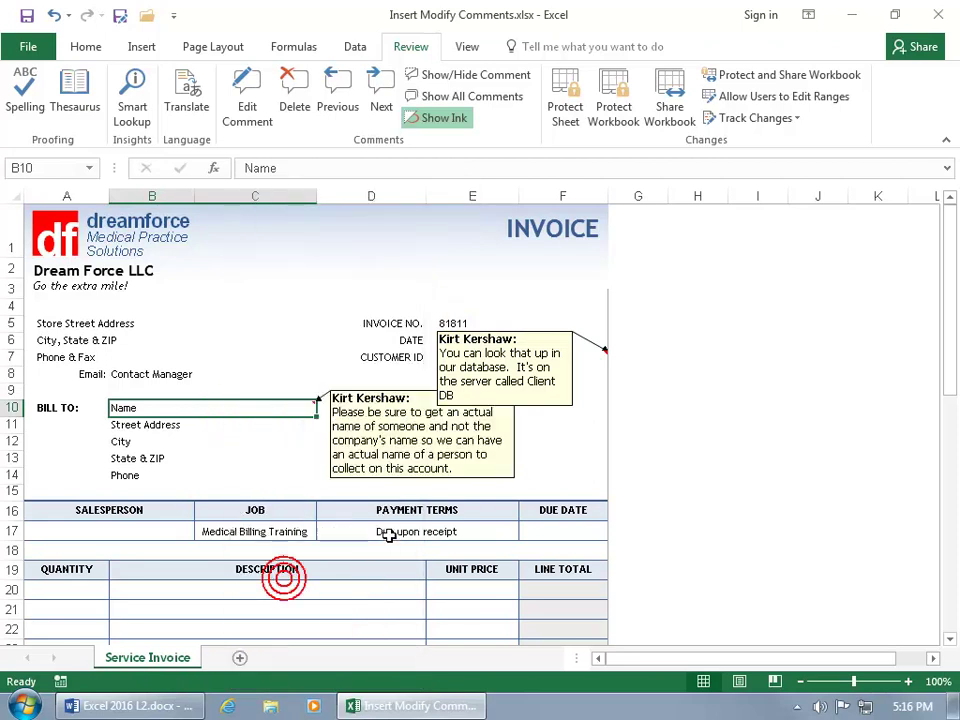
pyautogui.moveTo(390, 390); pyautogui.dragTo(177, 437)
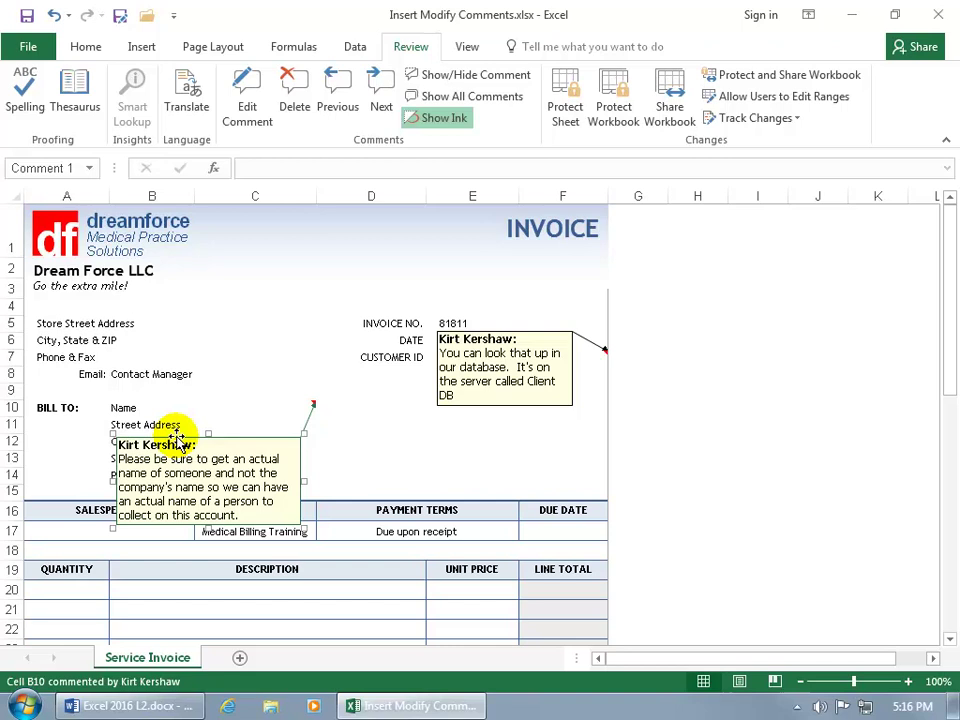
pyautogui.rightClick(230, 440)
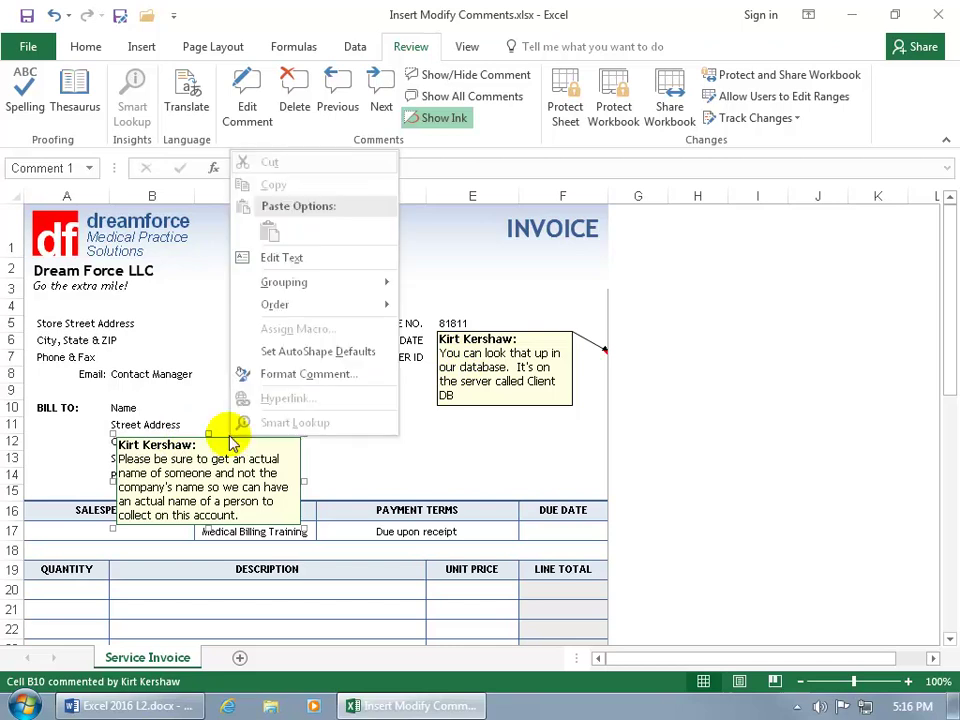
# Fill B10's comment with a Two colors gradient using orange as Color 1, fading to pale cream.
pyautogui.click(333, 376)
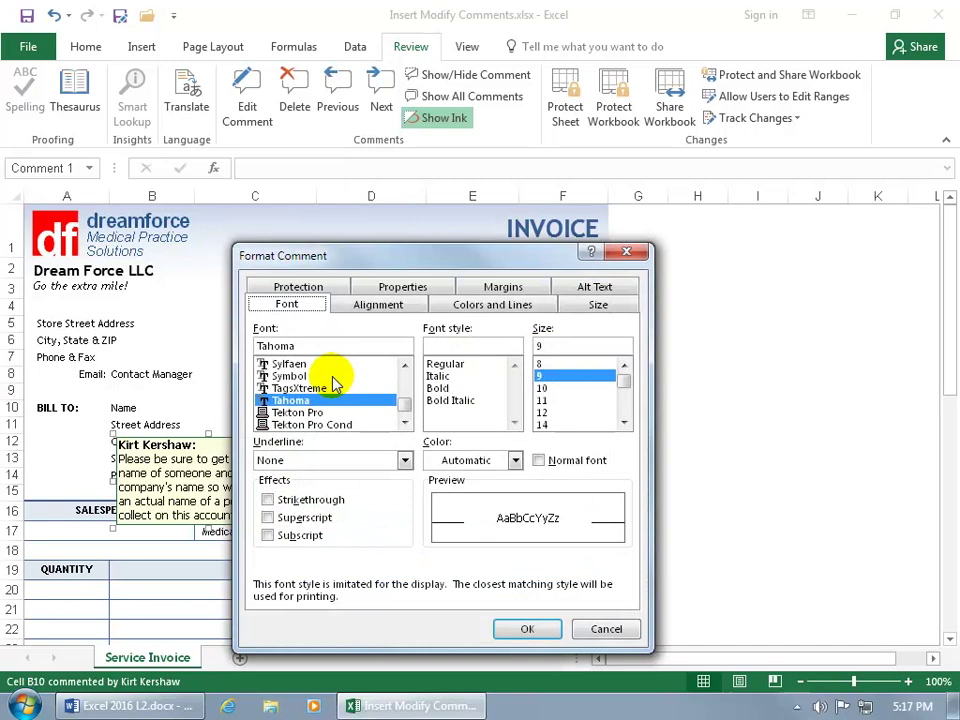
pyautogui.click(402, 305)
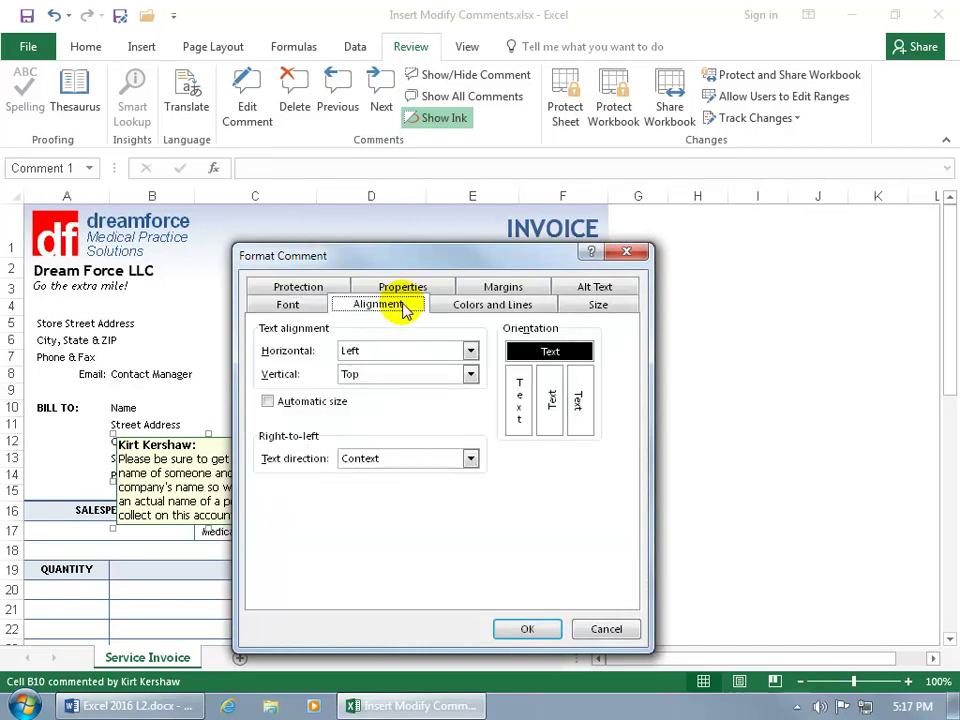
pyautogui.click(468, 304)
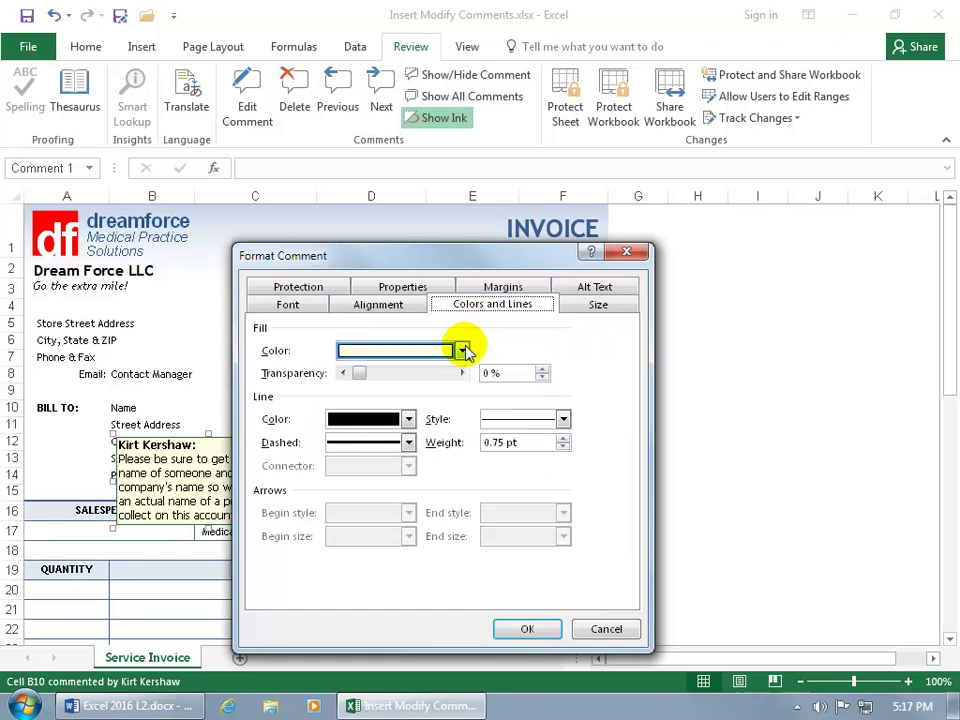
pyautogui.click(462, 351)
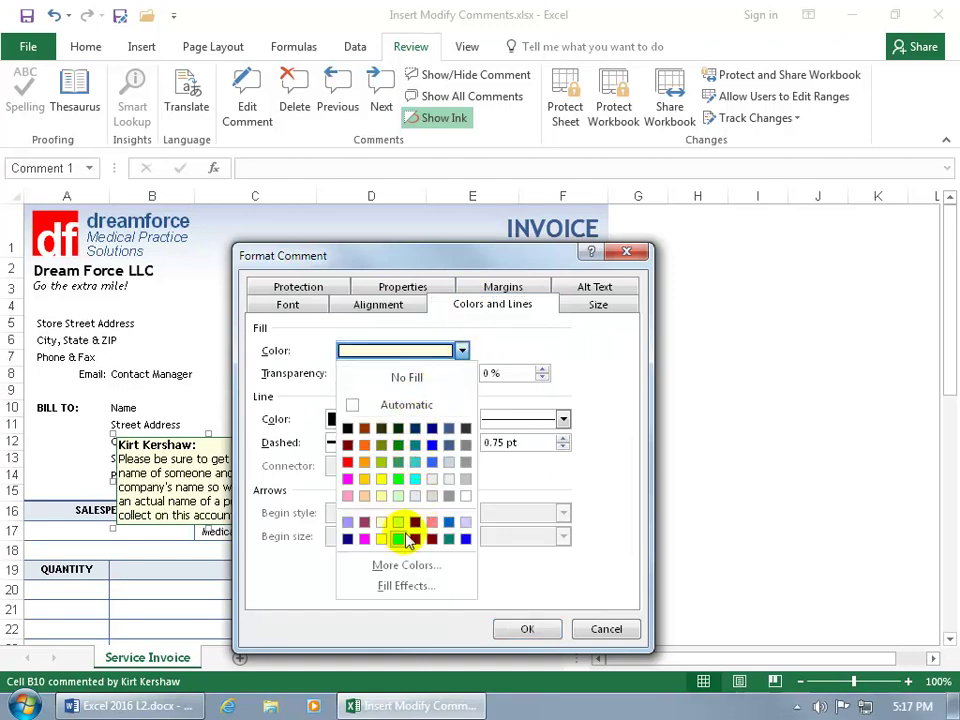
pyautogui.click(403, 587)
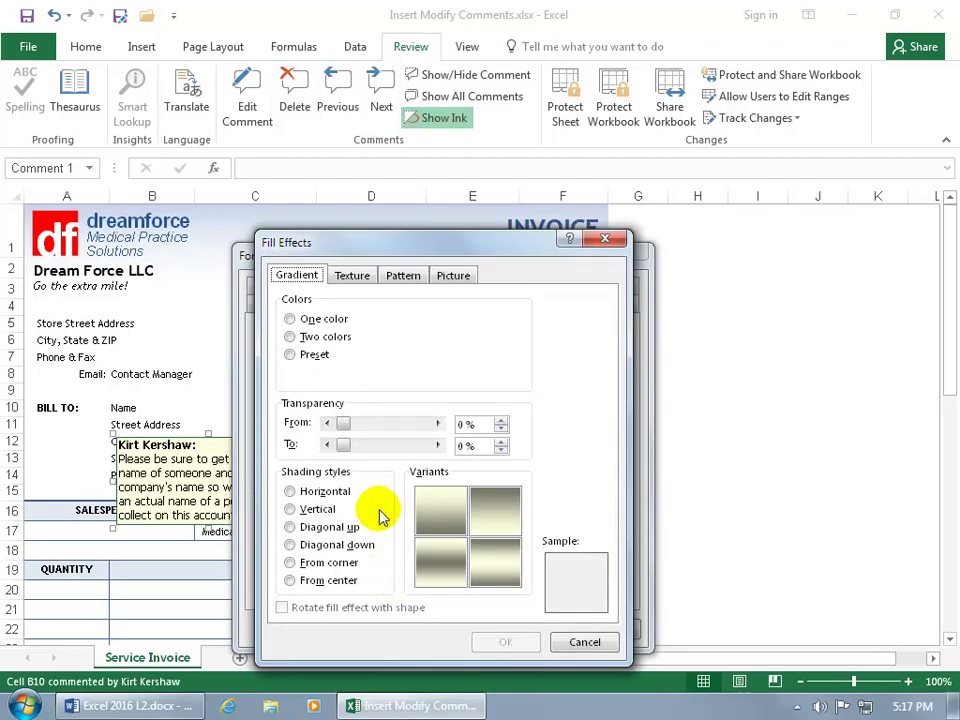
pyautogui.click(345, 338)
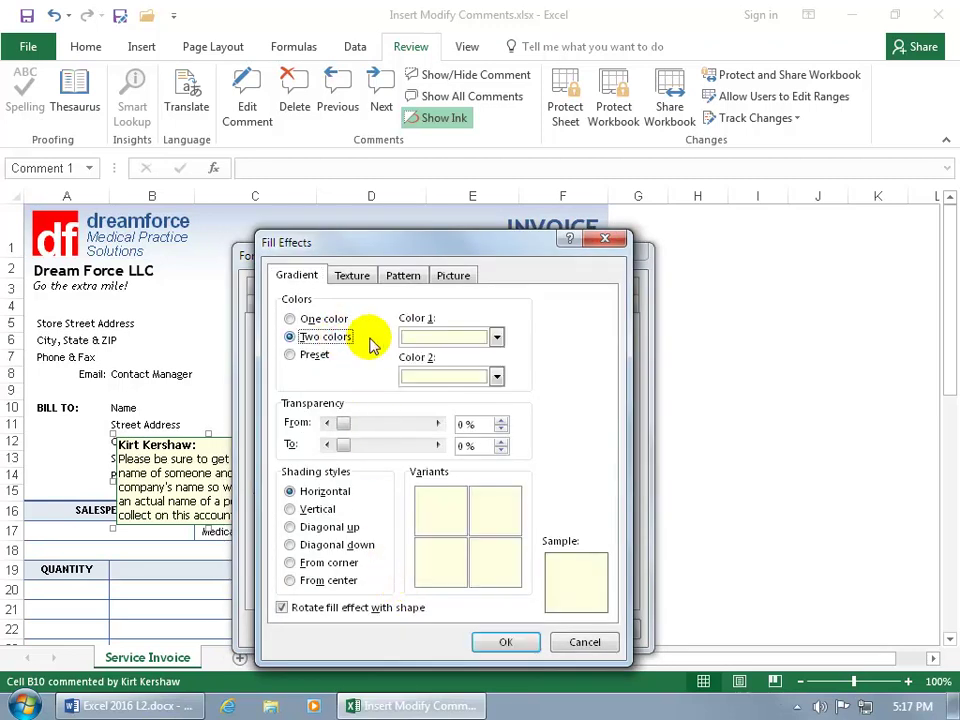
pyautogui.click(496, 337)
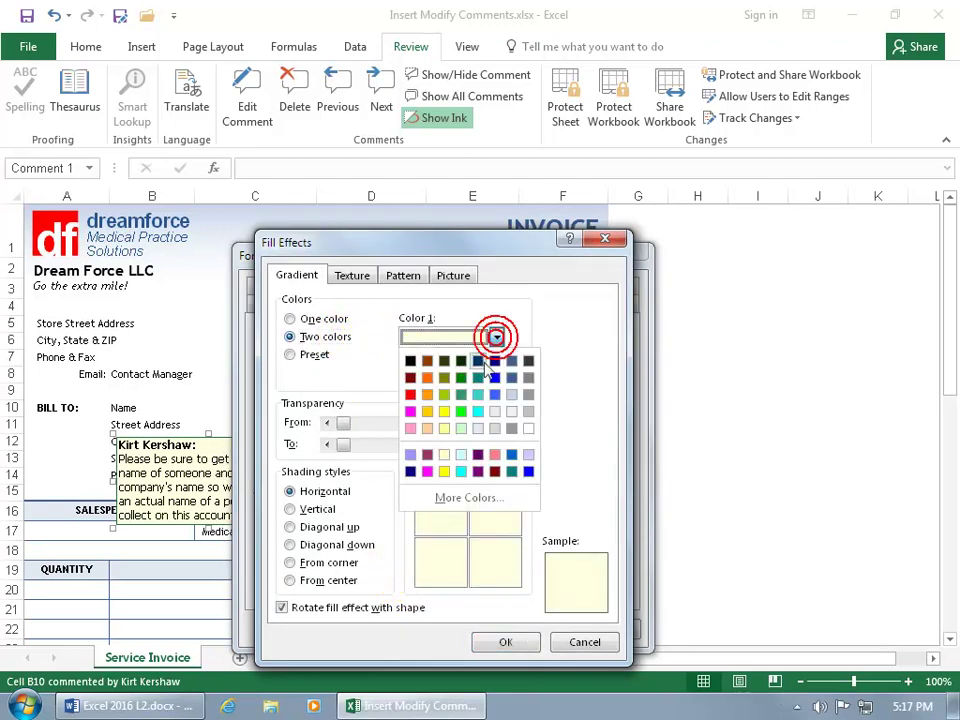
pyautogui.click(431, 398)
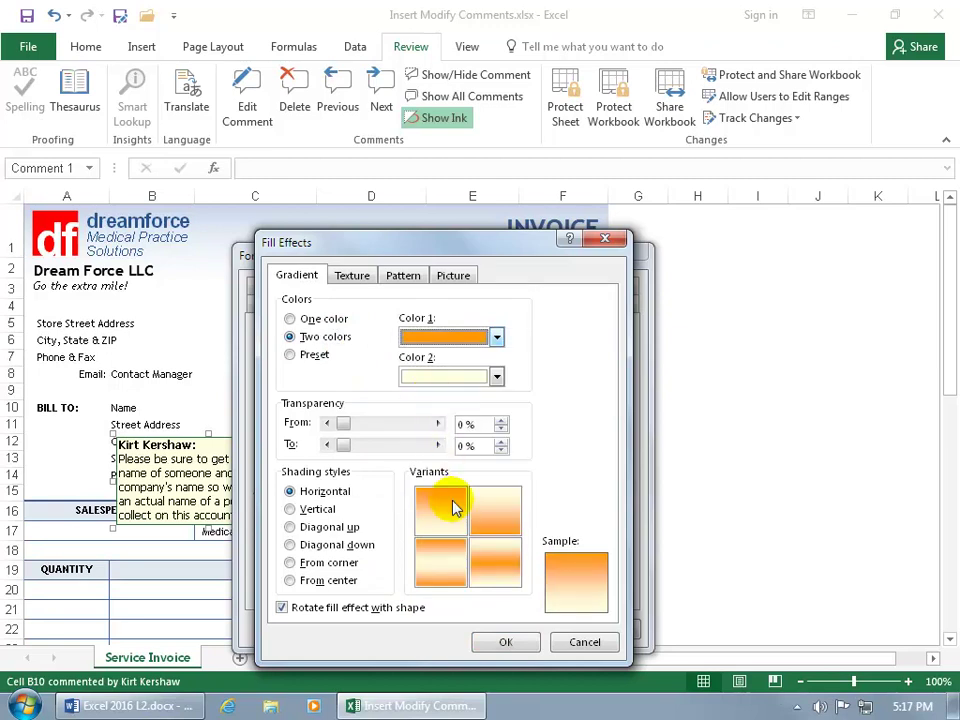
pyautogui.click(503, 642)
pyautogui.click(546, 638)
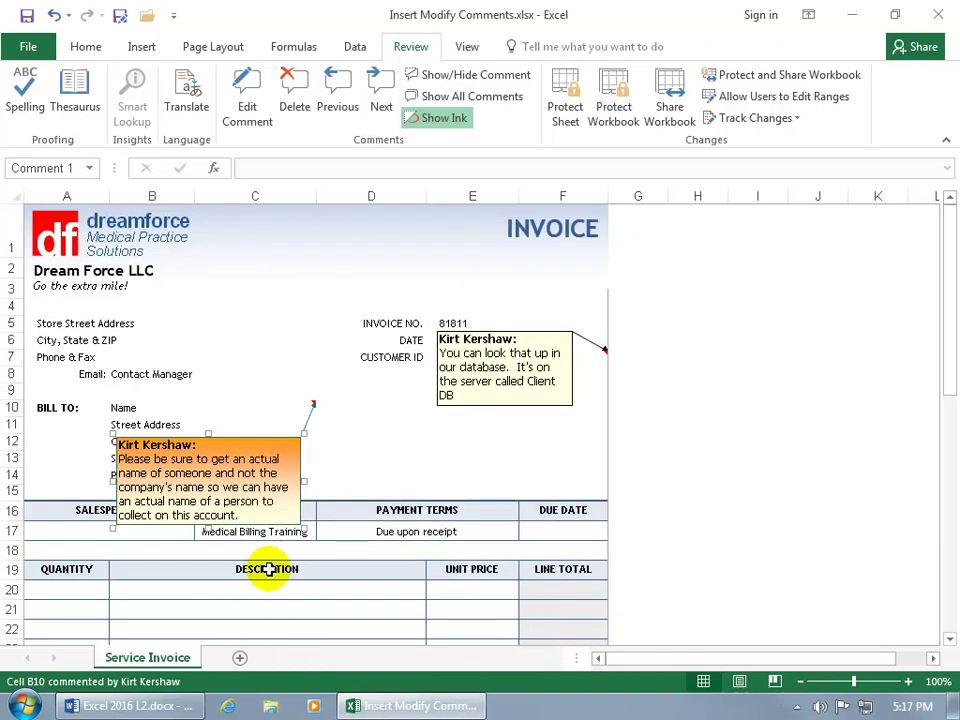
# Start a picture fill for B10's comment and search Bing images for 'ghost'.
pyautogui.rightClick(245, 440)
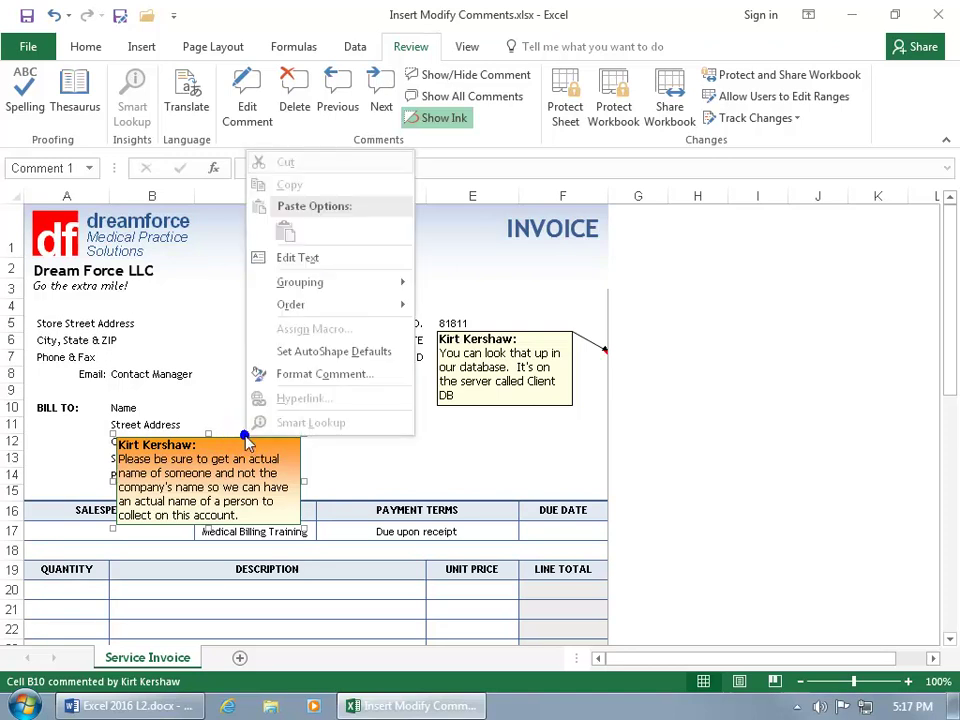
pyautogui.click(307, 376)
pyautogui.click(461, 350)
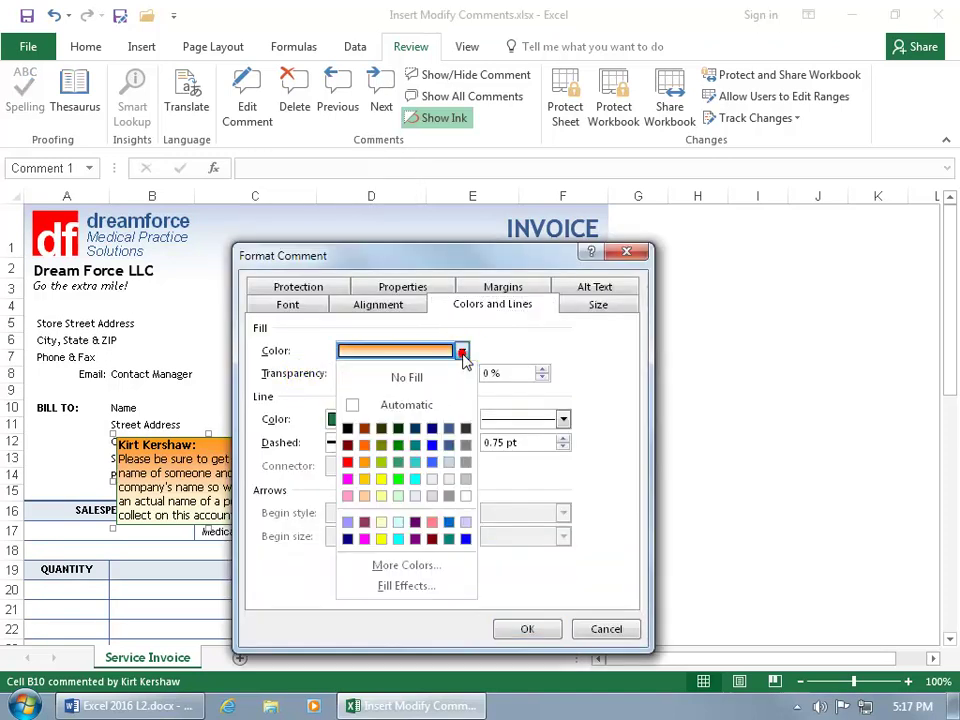
pyautogui.click(424, 586)
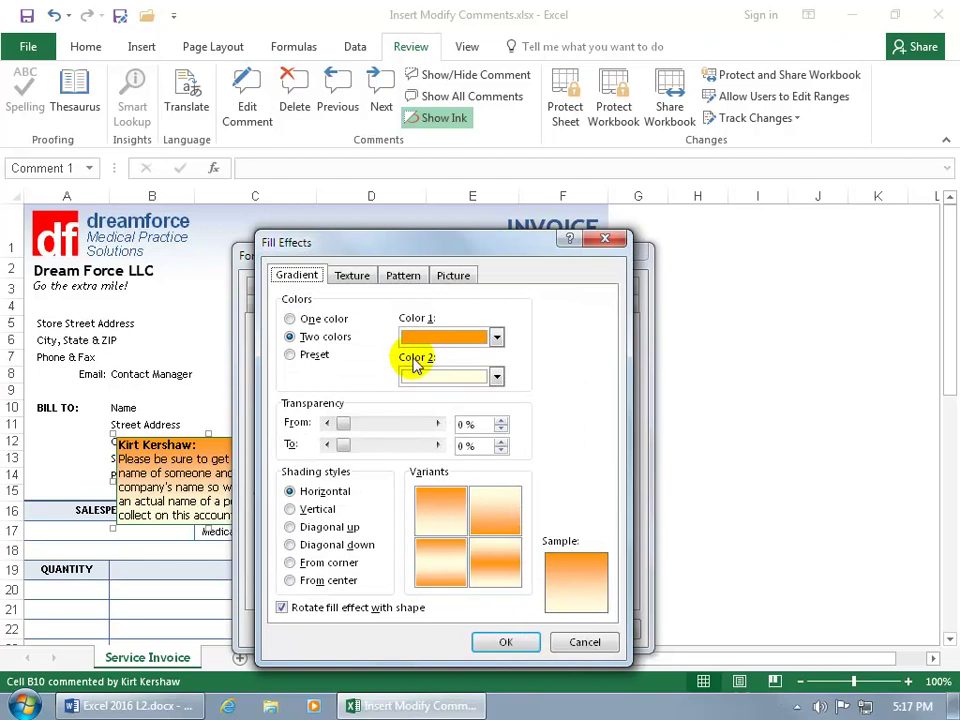
pyautogui.click(453, 279)
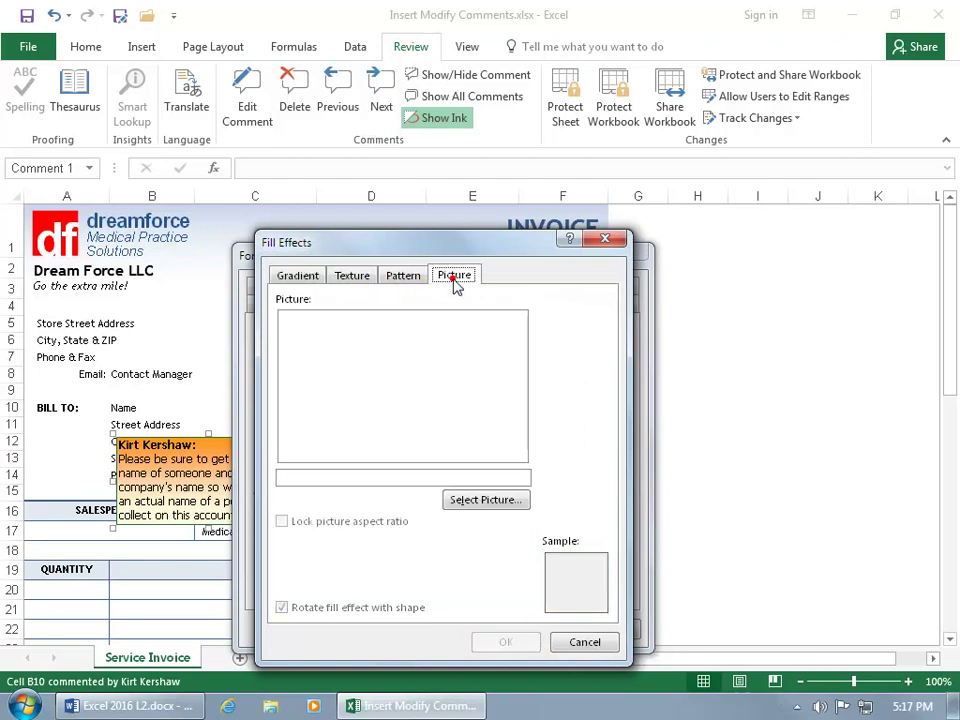
pyautogui.click(481, 500)
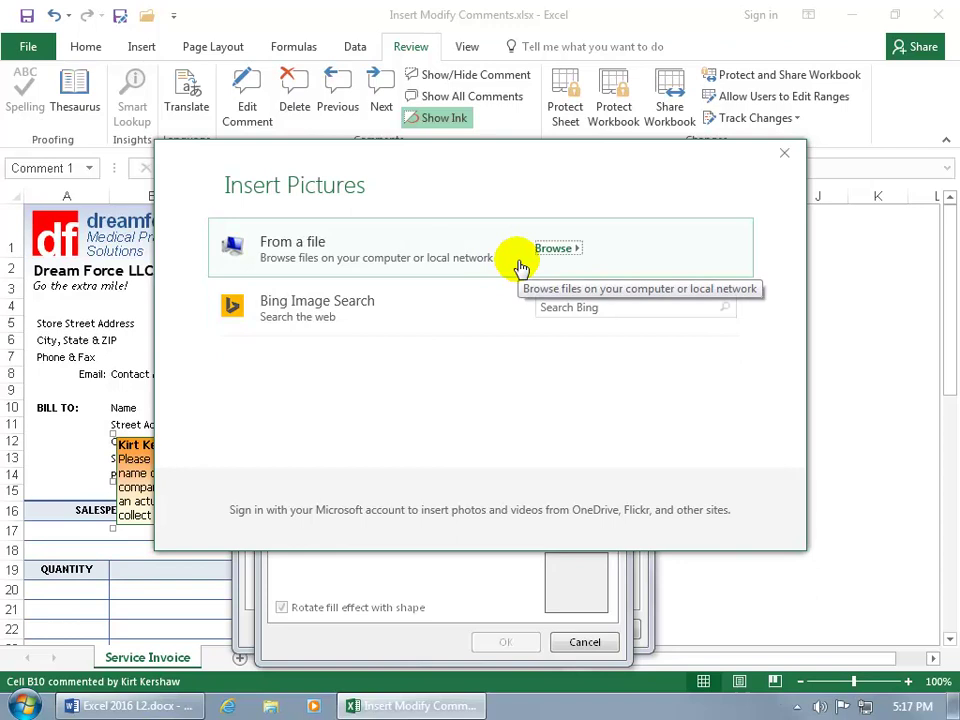
pyautogui.click(557, 307)
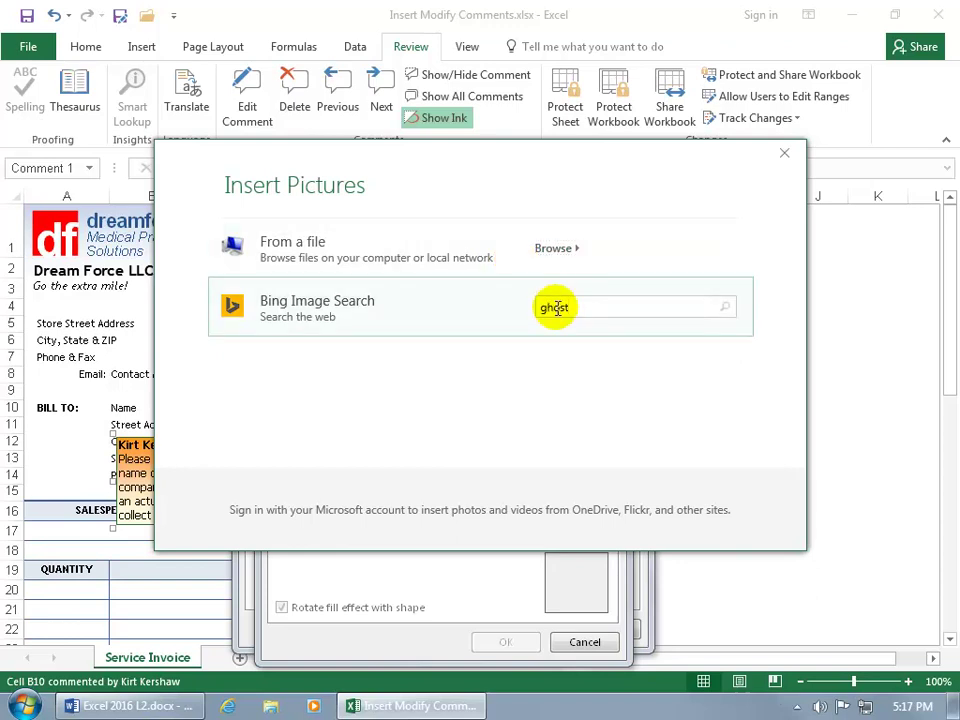
pyautogui.write('ghost')
pyautogui.press('Return')
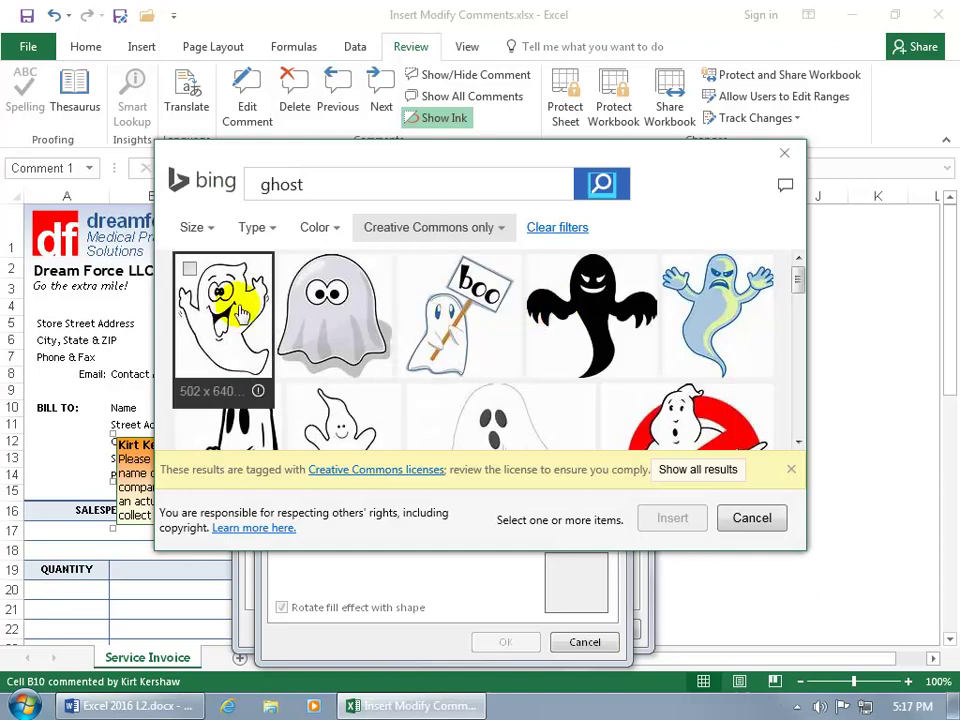
# Insert the first cartoon ghost image as the comment's picture fill.
pyautogui.click(190, 268)
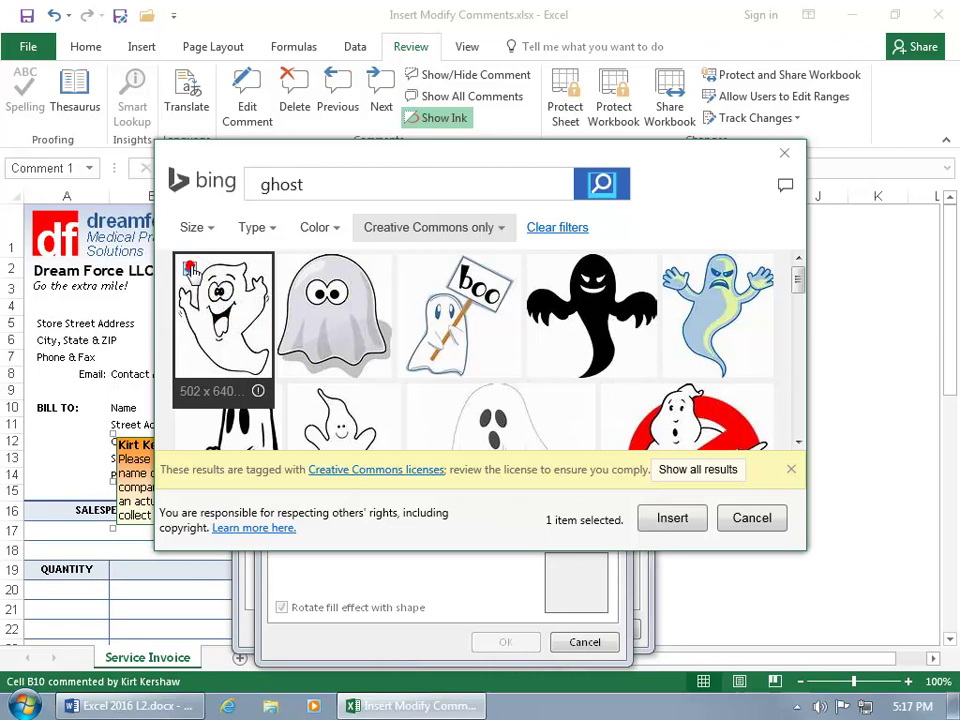
pyautogui.click(682, 518)
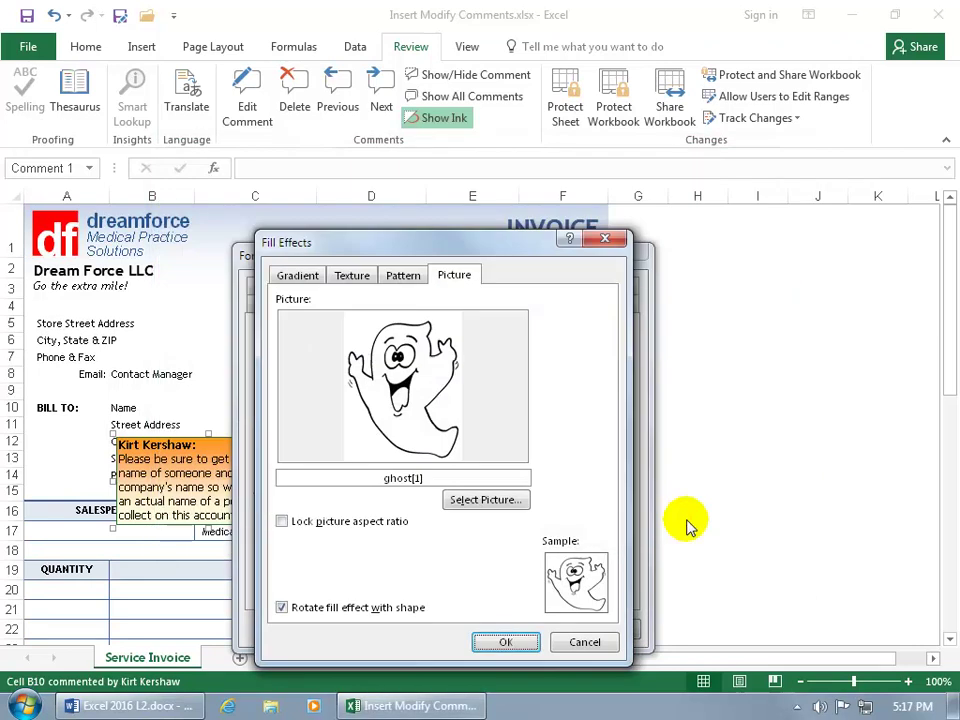
pyautogui.click(512, 642)
pyautogui.click(523, 629)
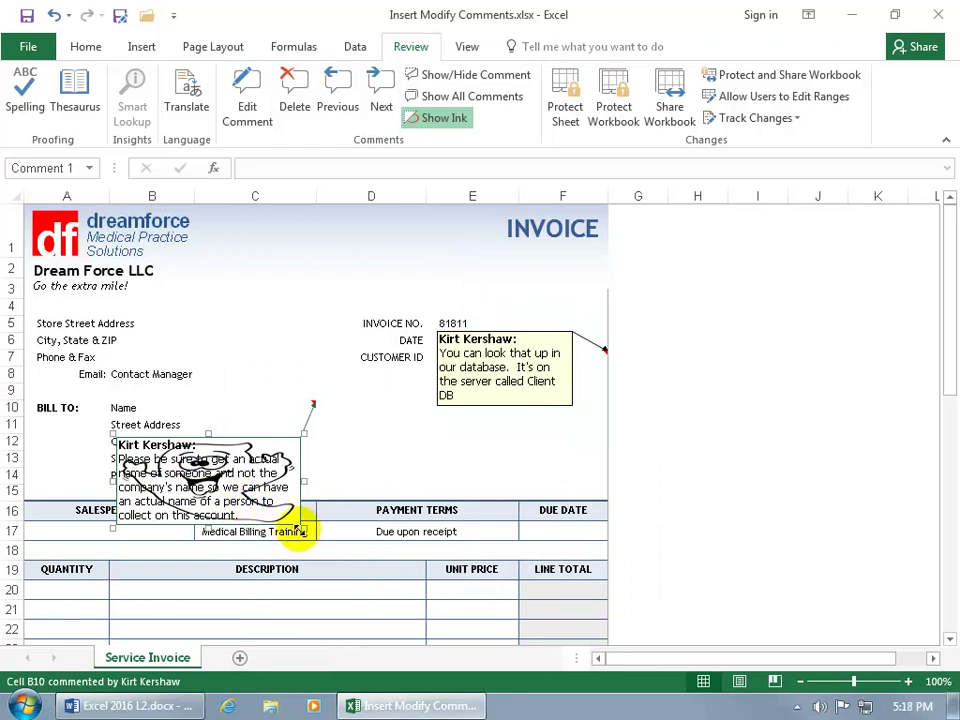
# Stretch the comment box down to about row 19 and select all its note text.
pyautogui.moveTo(303, 528); pyautogui.dragTo(275, 582)
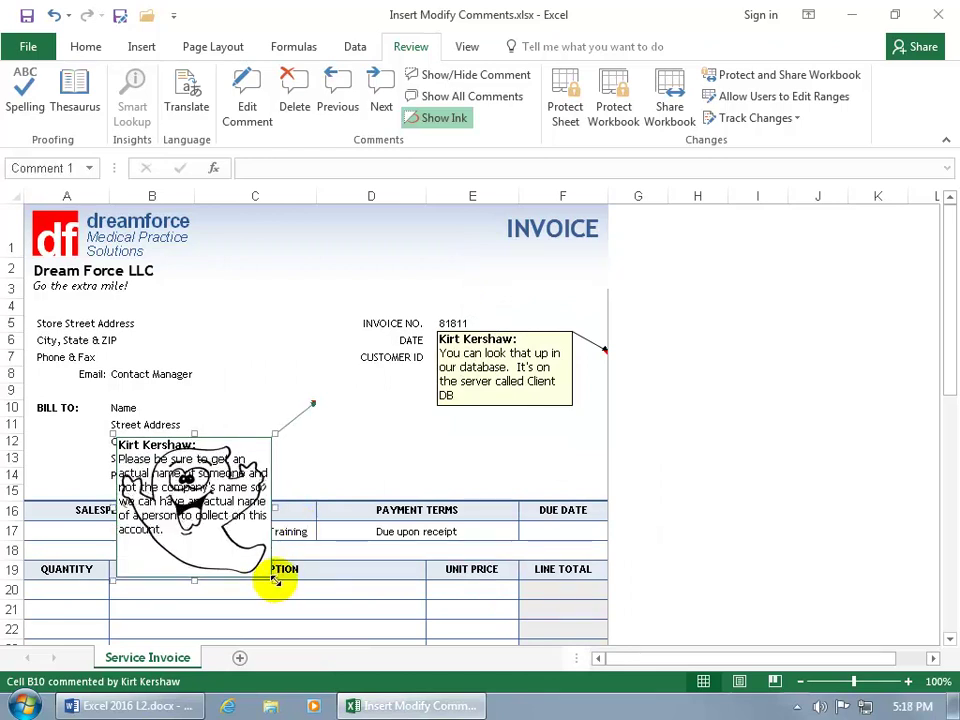
pyautogui.click(161, 533)
pyautogui.moveTo(168, 530); pyautogui.dragTo(117, 459)
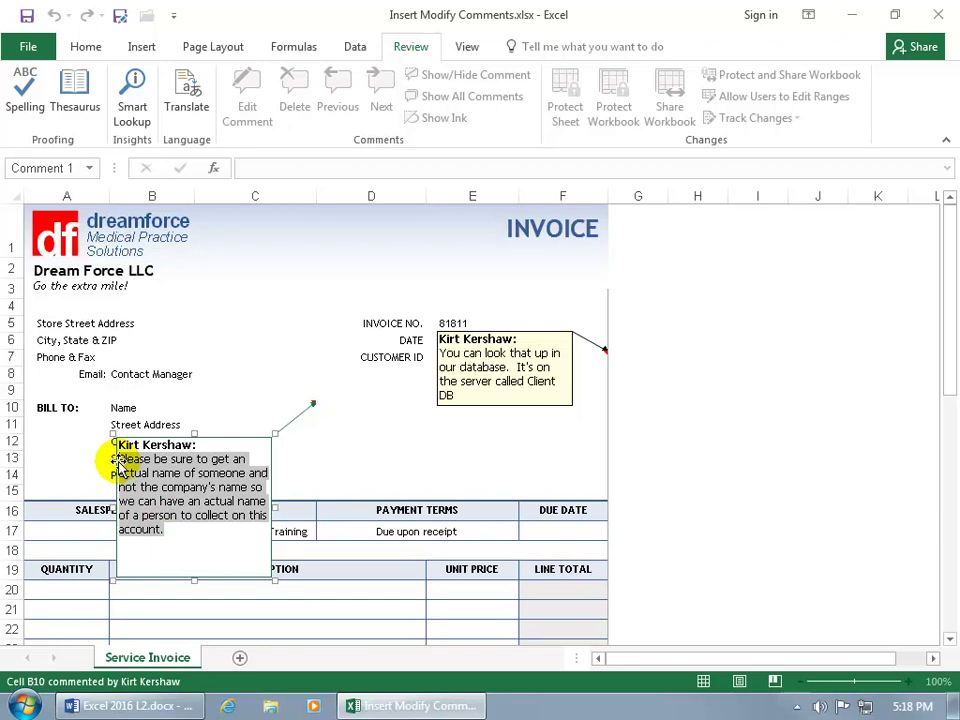
# Make B10's comment text bold at size 12 and widen the box to fit it.
pyautogui.click(86, 47)
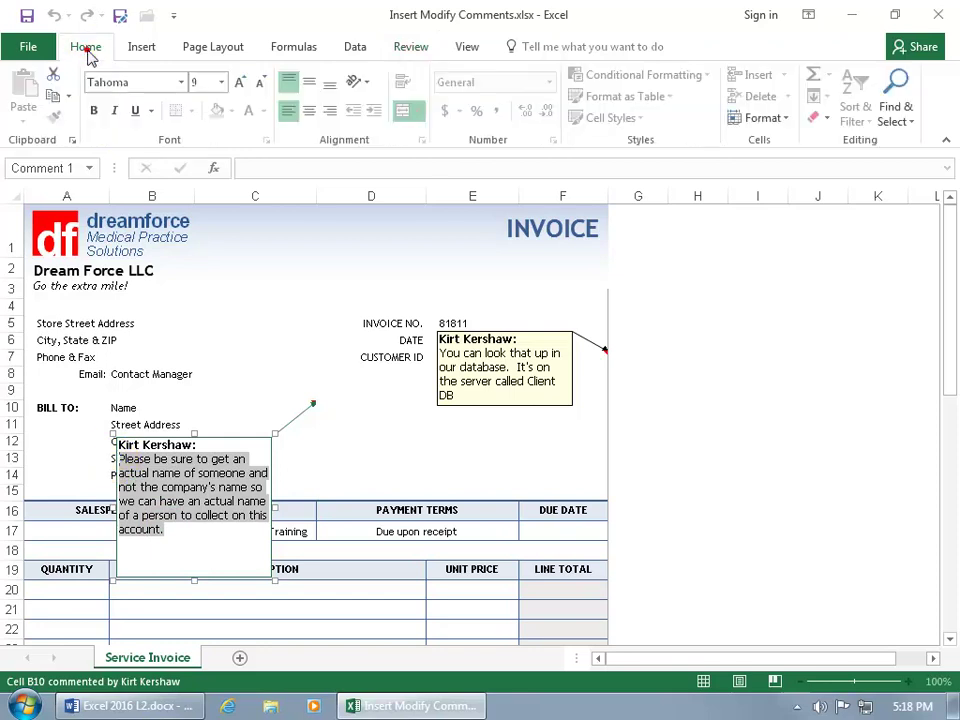
pyautogui.click(93, 112)
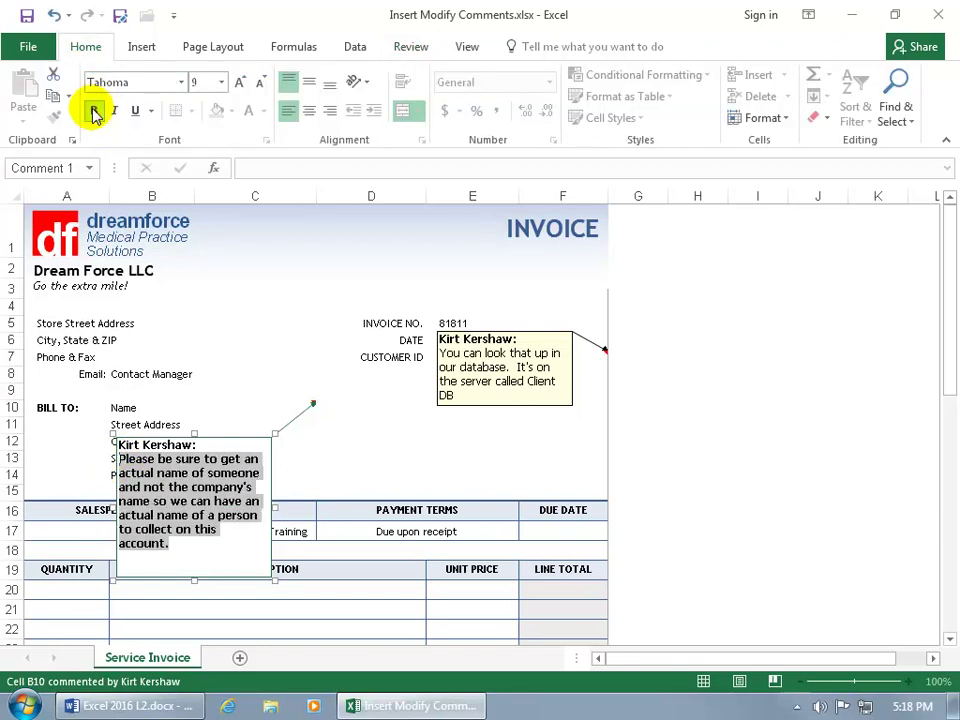
pyautogui.click(221, 82)
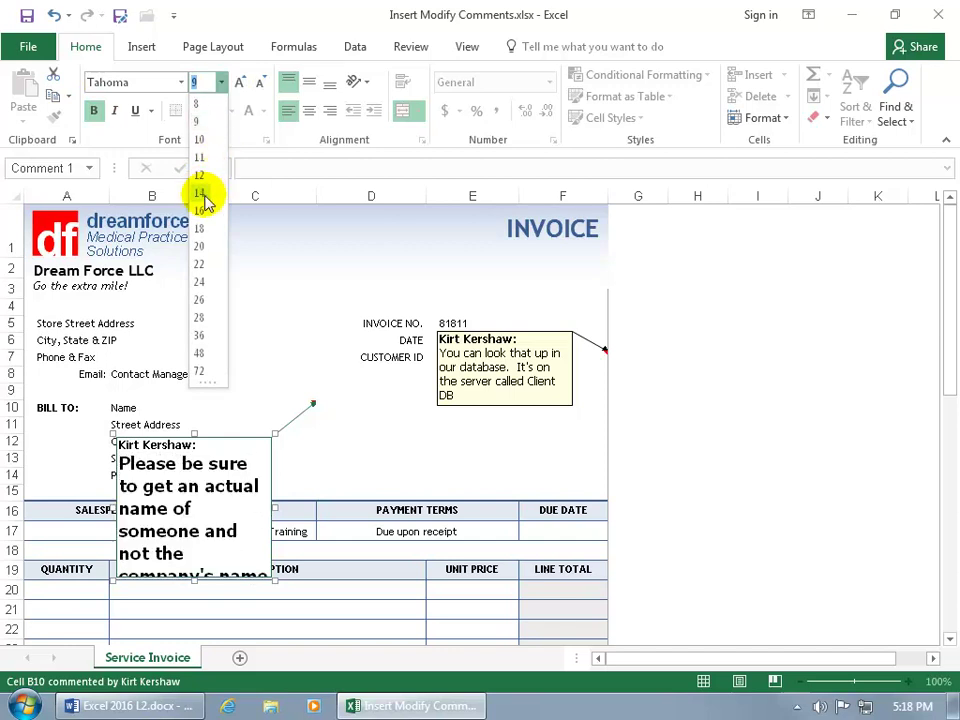
pyautogui.click(203, 178)
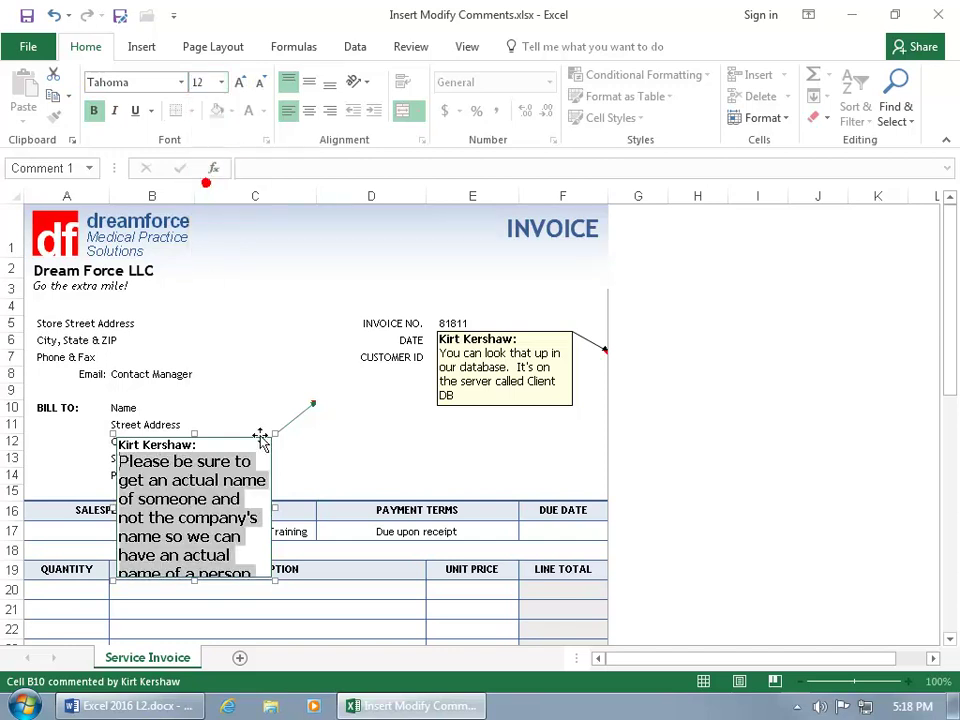
pyautogui.moveTo(274, 580); pyautogui.dragTo(315, 609)
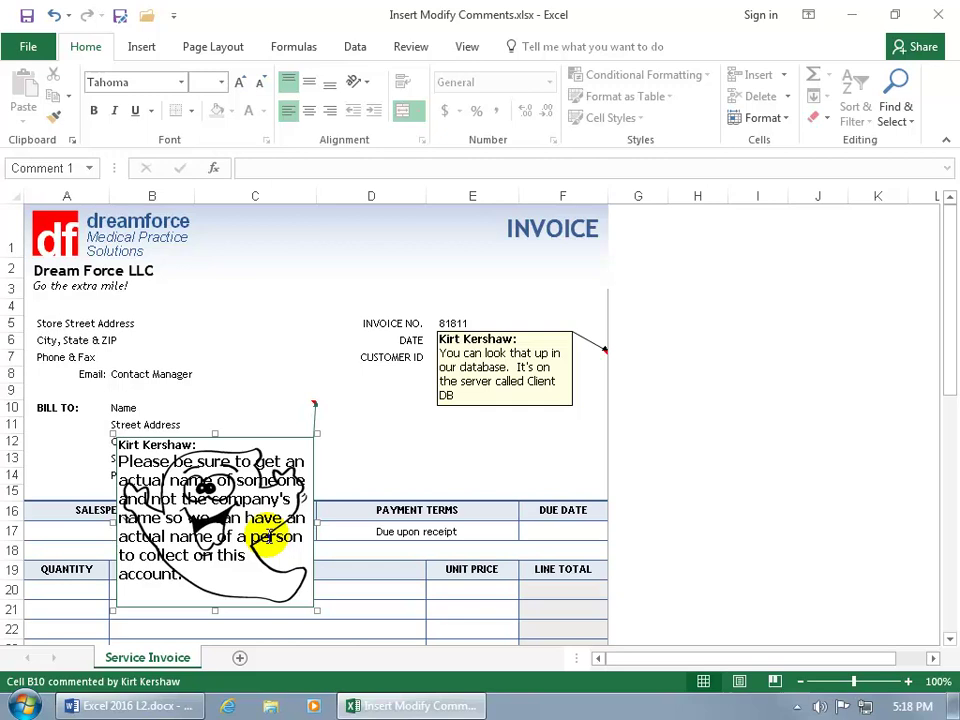
# In Format Comment, change the fill to a solid light peach colour in place of the ghost.
pyautogui.rightClick(260, 437)
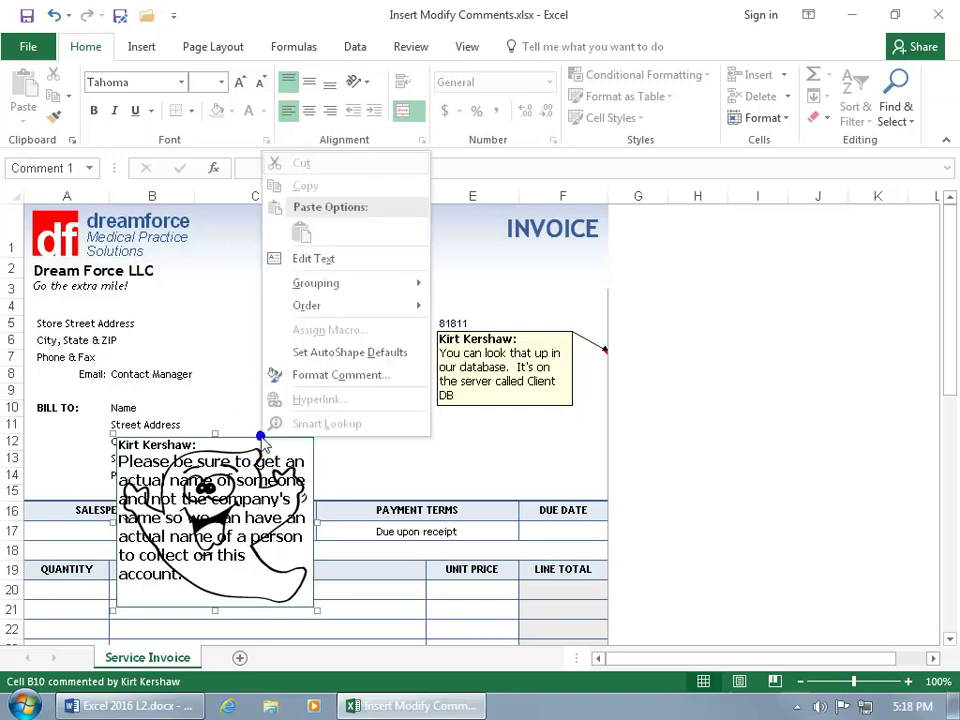
pyautogui.click(324, 378)
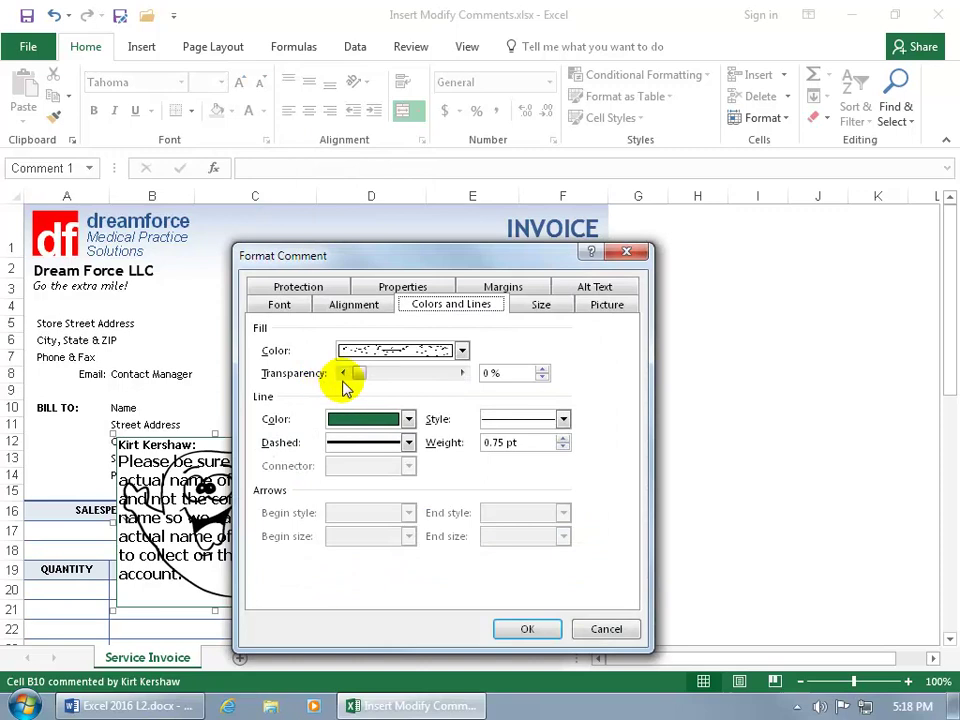
pyautogui.click(462, 350)
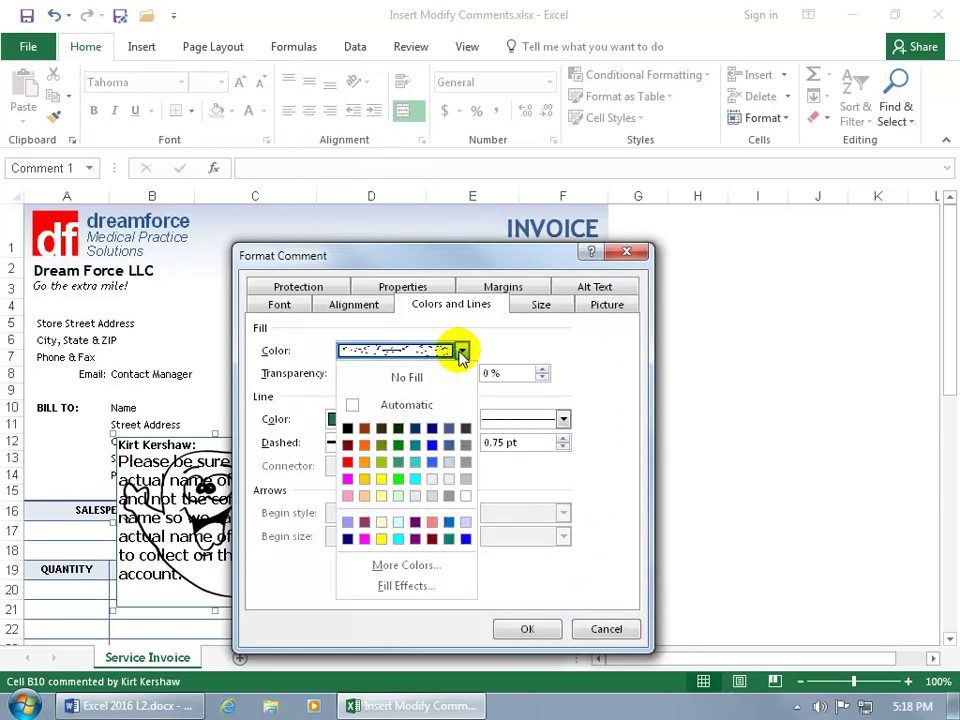
pyautogui.click(366, 495)
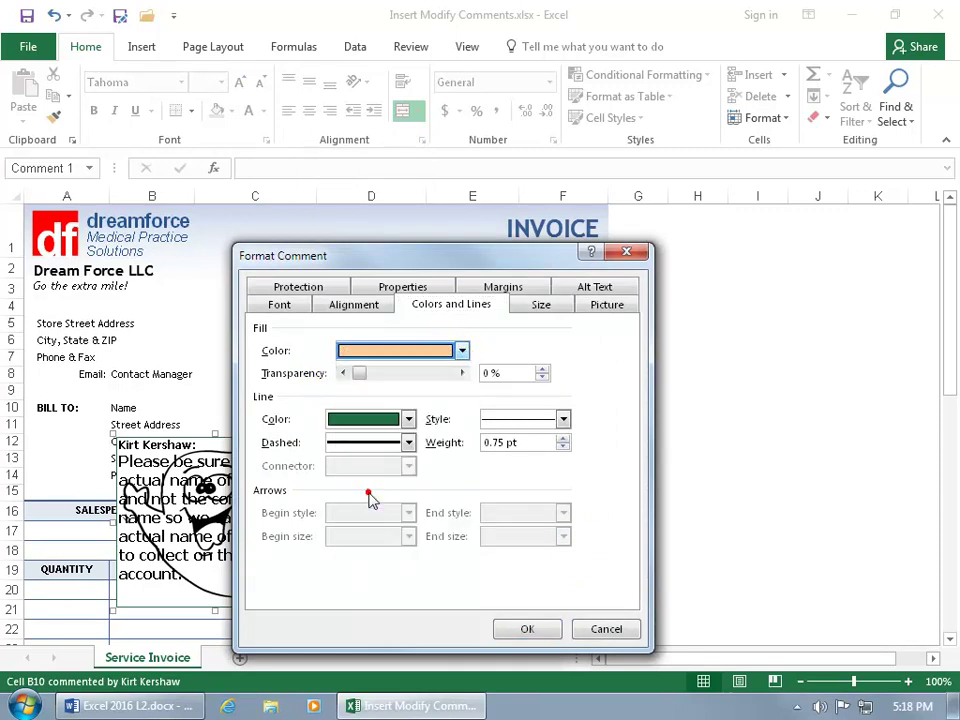
pyautogui.click(530, 629)
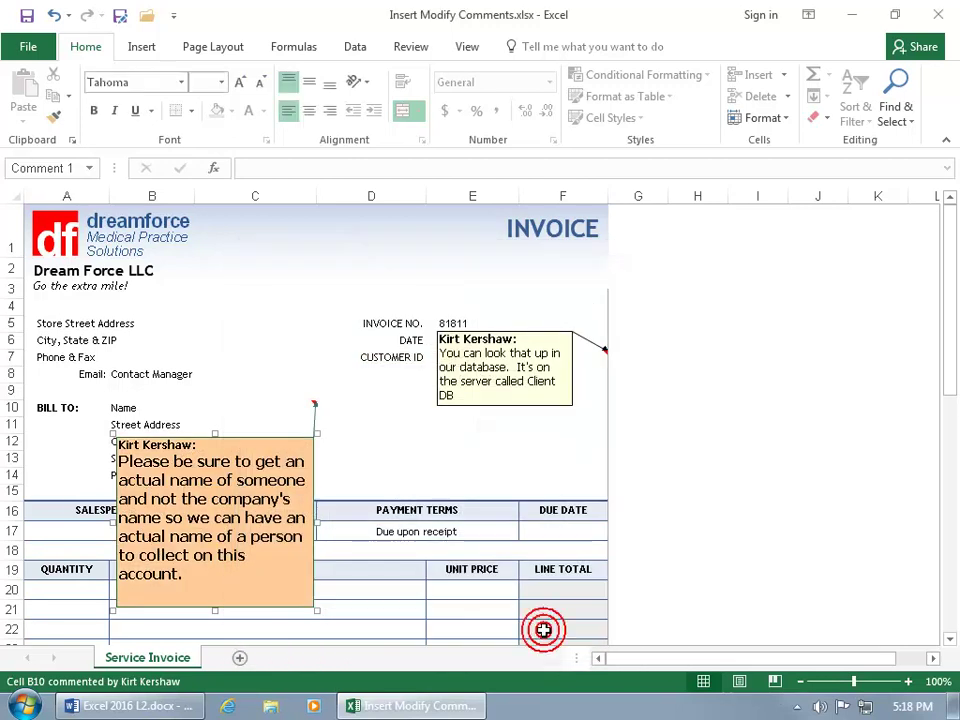